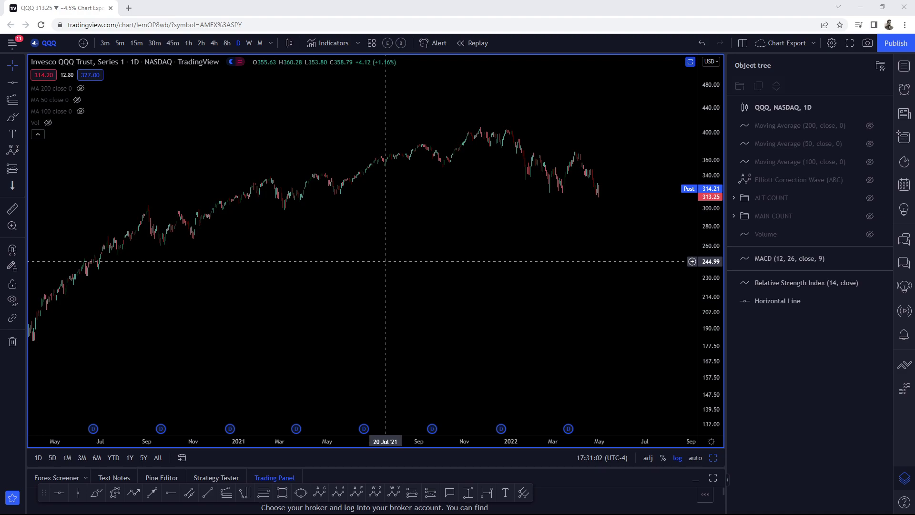
Zoom the QQQ daily chart out to early 2020 and pick the Brush tool
{"action": "scroll", "coordinate": [371, 261], "scroll_direction": "down", "scroll_amount": 1}
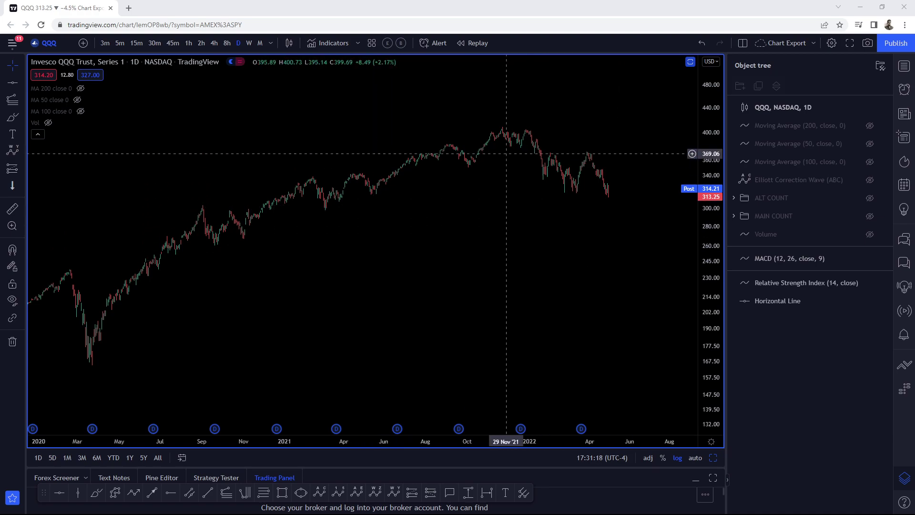
{"action": "left_click", "coordinate": [97, 492]}
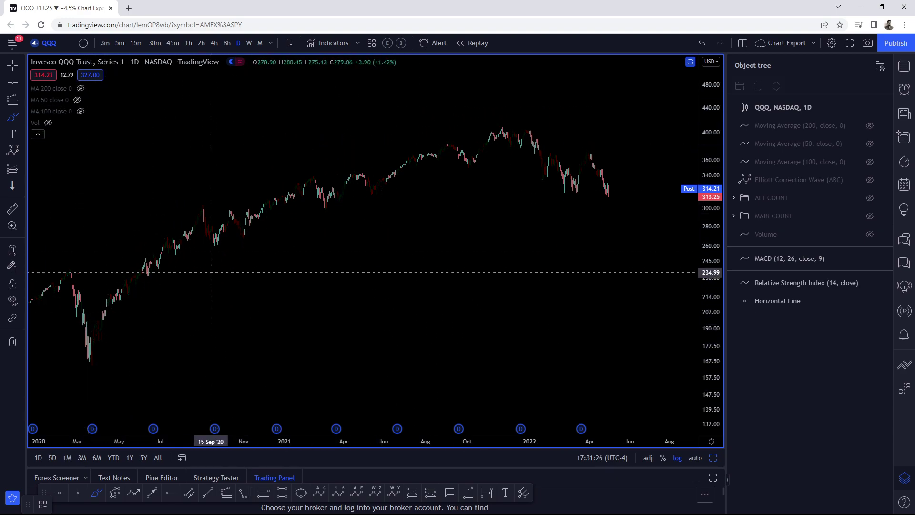
Brush-sketch rough wave 1–4 paths across the 2020–2022 rally, then undo those strokes
{"action": "mouse_move", "coordinate": [497, 97]}
{"action": "left_mouse_down"}
{"action": "mouse_move", "coordinate": [505, 100]}
{"action": "mouse_move", "coordinate": [495, 109]}
{"action": "left_mouse_up"}
{"action": "mouse_move", "coordinate": [115, 326]}
{"action": "left_mouse_down"}
{"action": "mouse_move", "coordinate": [135, 301]}
{"action": "mouse_move", "coordinate": [484, 127]}
{"action": "mouse_move", "coordinate": [622, 220]}
{"action": "left_mouse_up"}
{"action": "left_click_drag", "start_coordinate": [618, 214], "coordinate": [622, 234]}
{"action": "left_click_drag", "start_coordinate": [201, 184], "coordinate": [202, 196]}
{"action": "left_click_drag", "start_coordinate": [238, 246], "coordinate": [256, 255]}
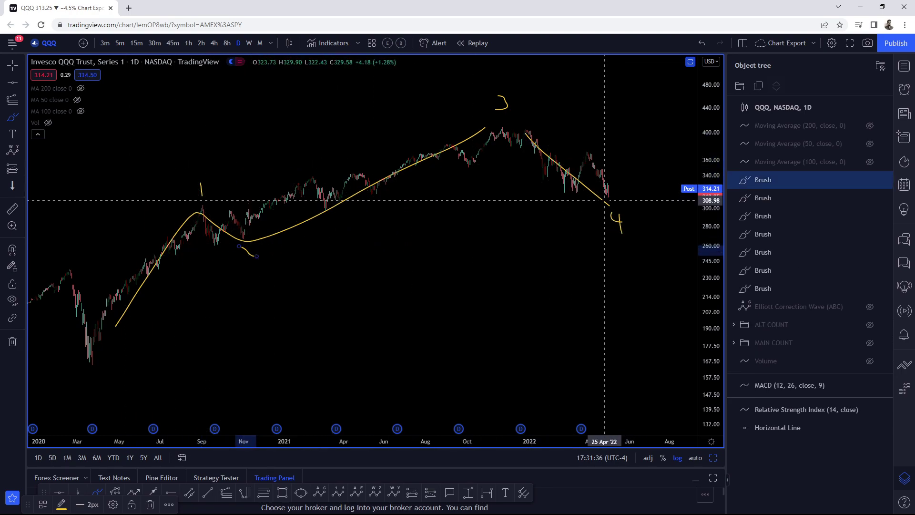
{"action": "left_click_drag", "start_coordinate": [607, 196], "coordinate": [670, 130]}
{"action": "key", "text": "ctrl+z"}
{"action": "key", "text": "ctrl+z"}
{"action": "key", "text": "ctrl+z"}
{"action": "key", "text": "ctrl+z"}
{"action": "key", "text": "ctrl+z"}
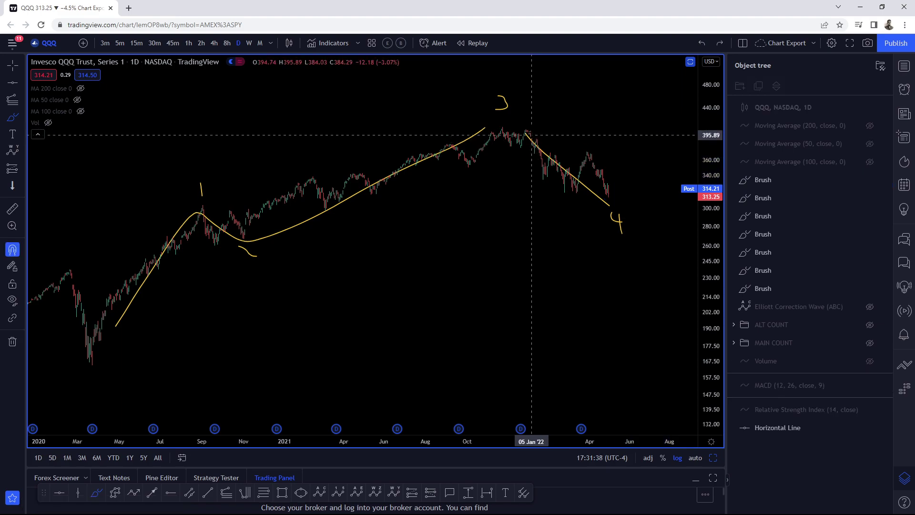
{"action": "key", "text": "ctrl+z"}
{"action": "key", "text": "ctrl+z"}
{"action": "key", "text": "ctrl+z"}
Circle the 2022 decline and the 2020 consolidation, then undo both circles
{"action": "mouse_move", "coordinate": [619, 134]}
{"action": "left_mouse_down"}
{"action": "mouse_move", "coordinate": [504, 129]}
{"action": "mouse_move", "coordinate": [583, 205]}
{"action": "mouse_move", "coordinate": [621, 135]}
{"action": "left_mouse_up"}
{"action": "mouse_move", "coordinate": [254, 201]}
{"action": "left_mouse_down"}
{"action": "mouse_move", "coordinate": [208, 194]}
{"action": "mouse_move", "coordinate": [200, 238]}
{"action": "mouse_move", "coordinate": [257, 227]}
{"action": "mouse_move", "coordinate": [249, 198]}
{"action": "left_mouse_up"}
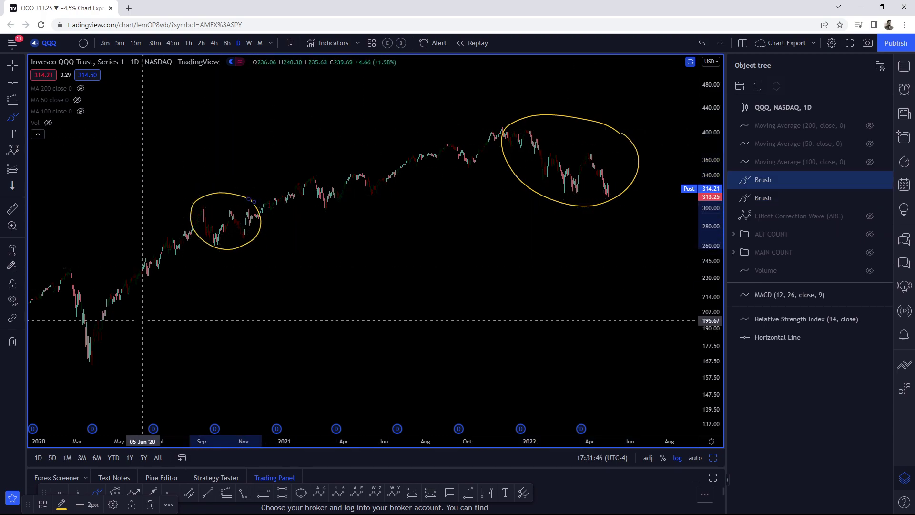
{"action": "key", "text": "ctrl+z"}
{"action": "key", "text": "ctrl+z"}
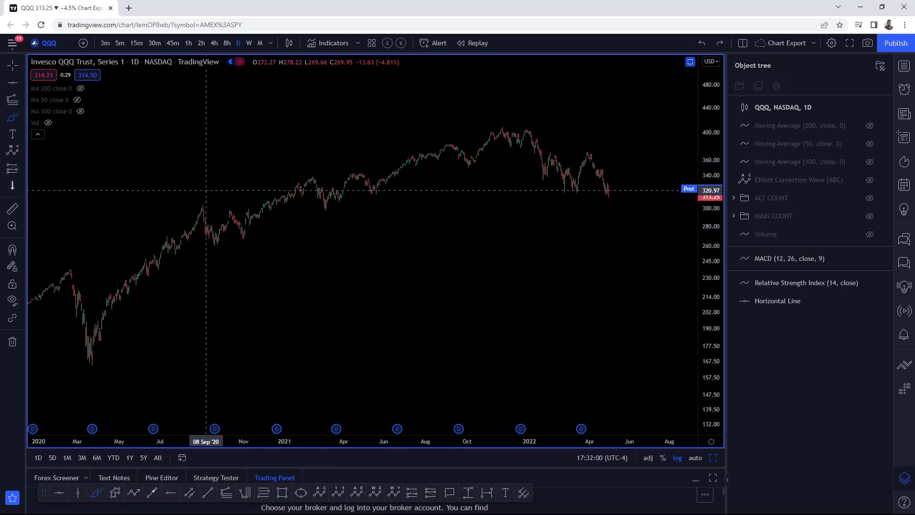
{"action": "left_click_drag", "start_coordinate": [195, 183], "coordinate": [200, 199]}
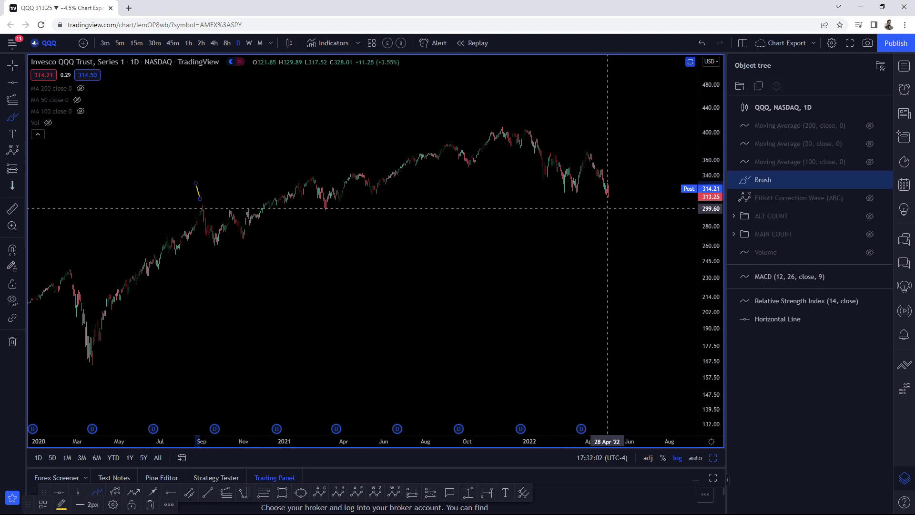
{"action": "left_click_drag", "start_coordinate": [605, 208], "coordinate": [615, 231]}
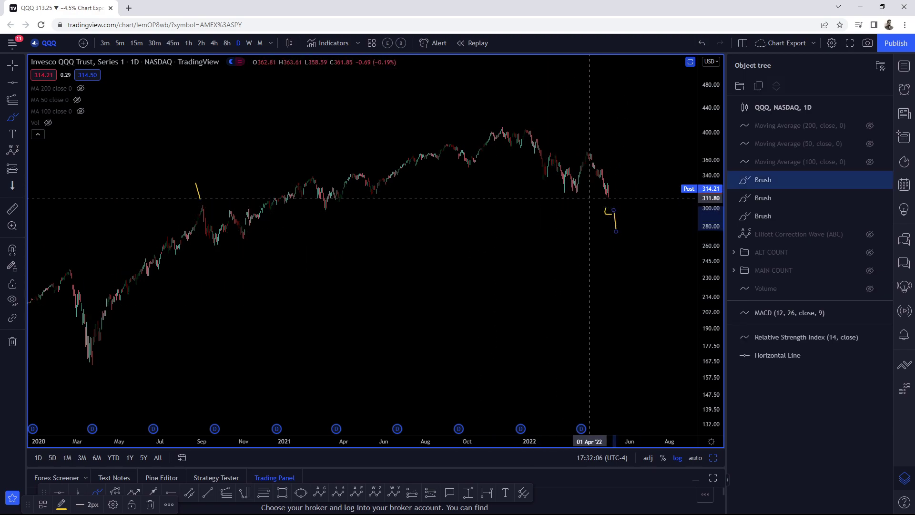
{"action": "left_click_drag", "start_coordinate": [558, 198], "coordinate": [631, 194]}
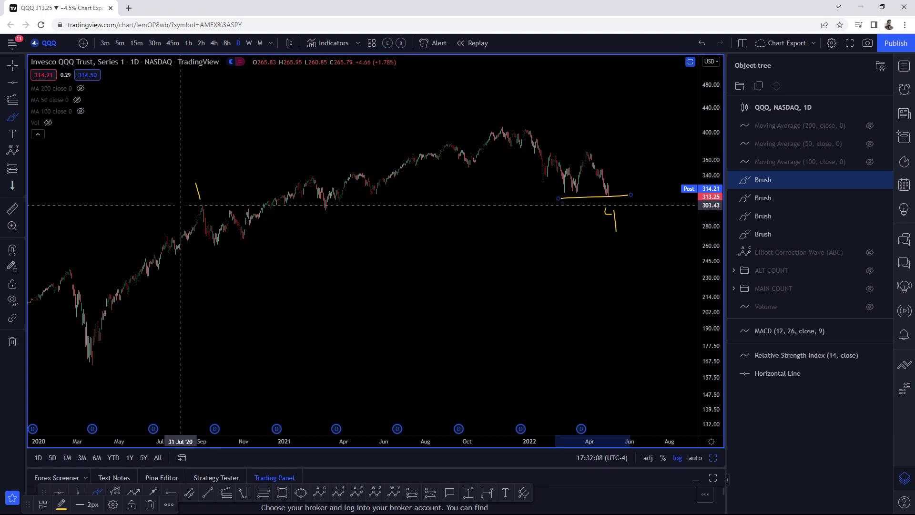
{"action": "left_click_drag", "start_coordinate": [183, 205], "coordinate": [212, 205]}
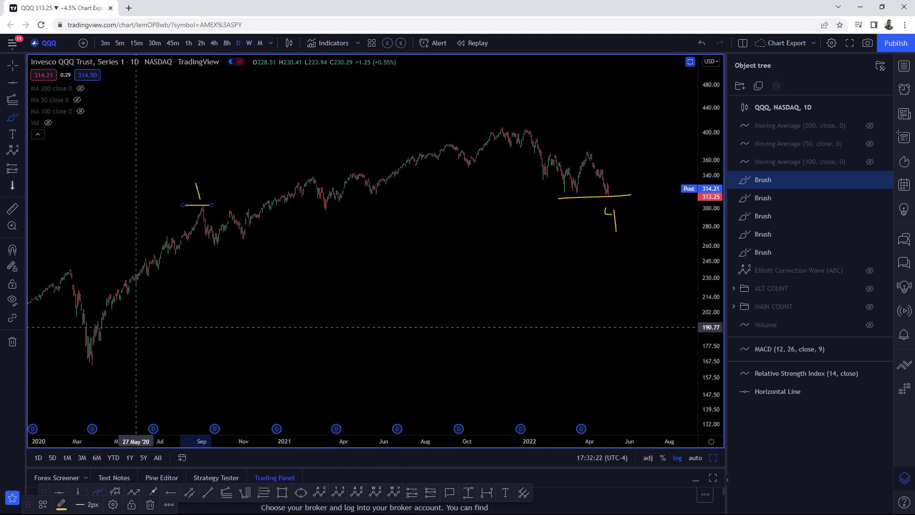
{"action": "left_click", "coordinate": [884, 181]}
{"action": "left_click", "coordinate": [885, 181]}
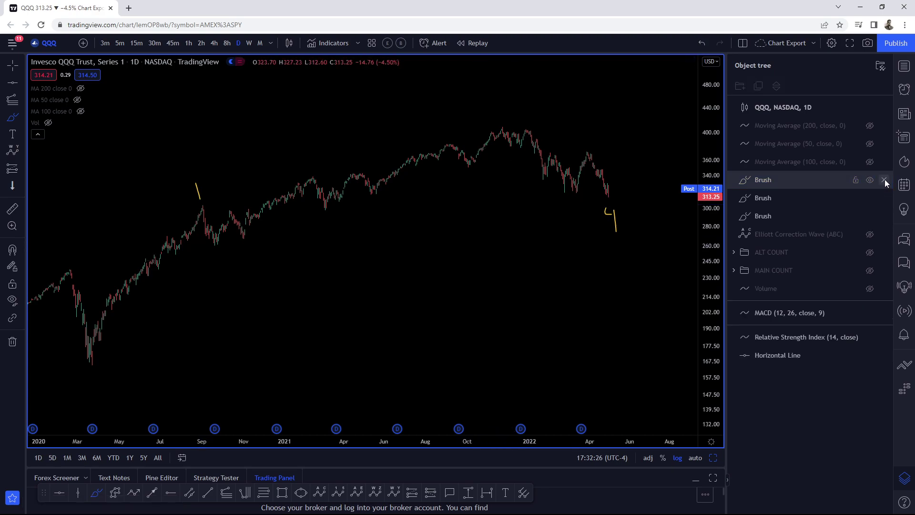
{"action": "left_click", "coordinate": [884, 180]}
{"action": "left_click", "coordinate": [883, 179]}
{"action": "left_click", "coordinate": [883, 180]}
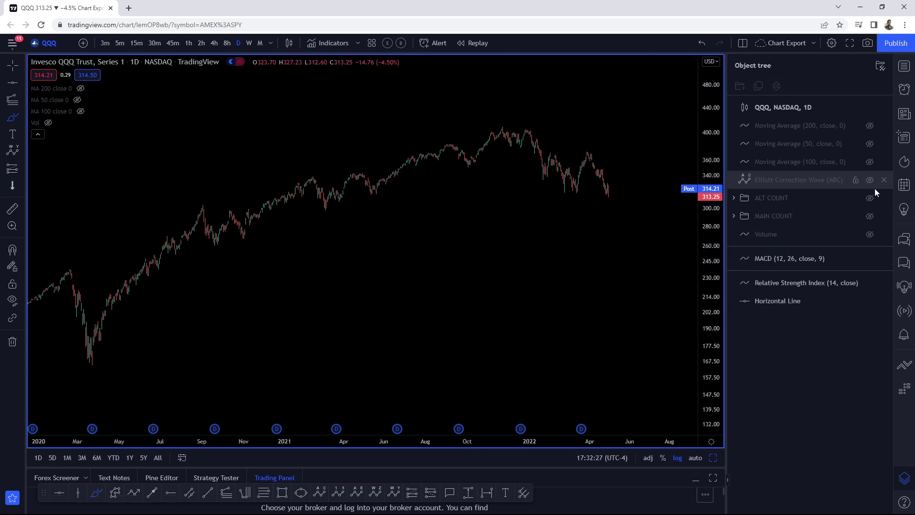
Show the MAIN COUNT wave labels and switch QQQ to hourly bars
{"action": "left_click", "coordinate": [868, 216]}
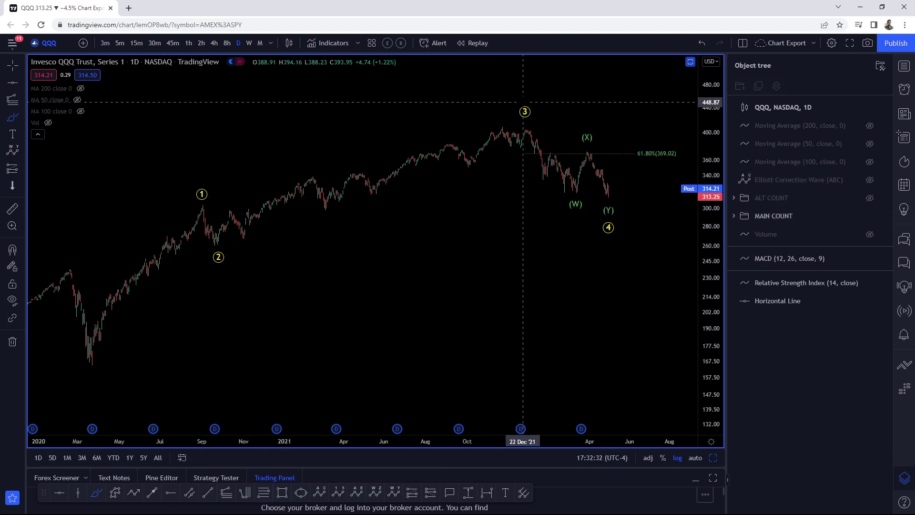
{"action": "left_click", "coordinate": [189, 43]}
{"action": "key", "text": "Escape"}
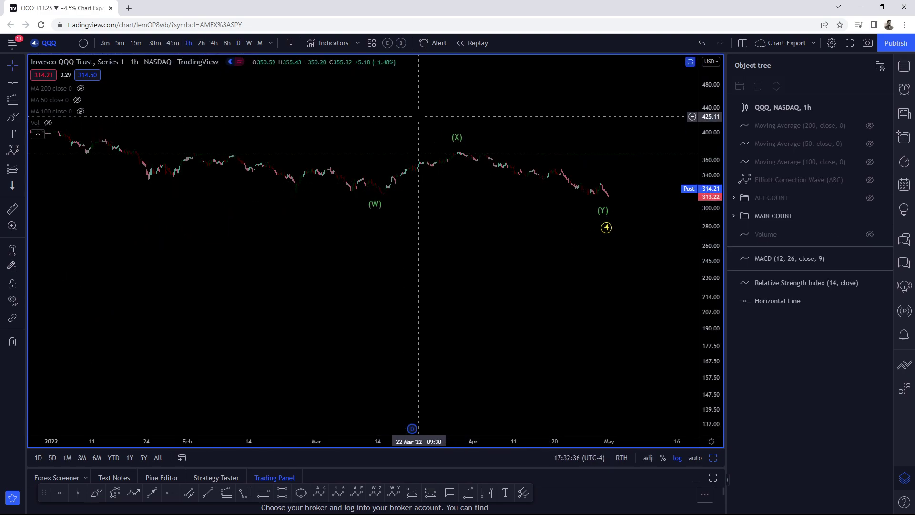
Reset and rescale the hourly view, then nudge the wave 4 label slightly higher
{"action": "right_click", "coordinate": [420, 111]}
{"action": "left_click", "coordinate": [443, 116]}
{"action": "scroll", "coordinate": [513, 216], "scroll_direction": "down", "scroll_amount": 5}
{"action": "left_click_drag", "start_coordinate": [710, 127], "coordinate": [710, 166]}
{"action": "left_click_drag", "start_coordinate": [616, 163], "coordinate": [336, 147]}
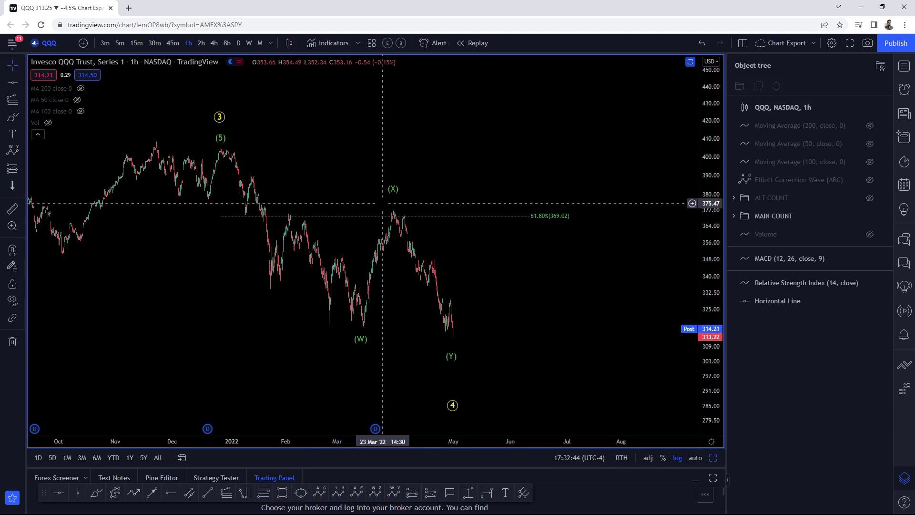
{"action": "left_click_drag", "start_coordinate": [477, 369], "coordinate": [485, 338]}
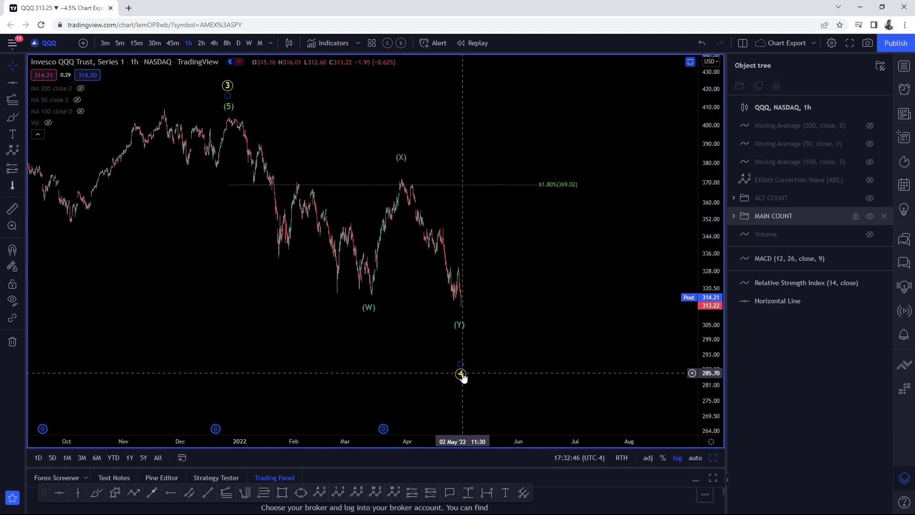
{"action": "left_click_drag", "start_coordinate": [461, 373], "coordinate": [465, 352]}
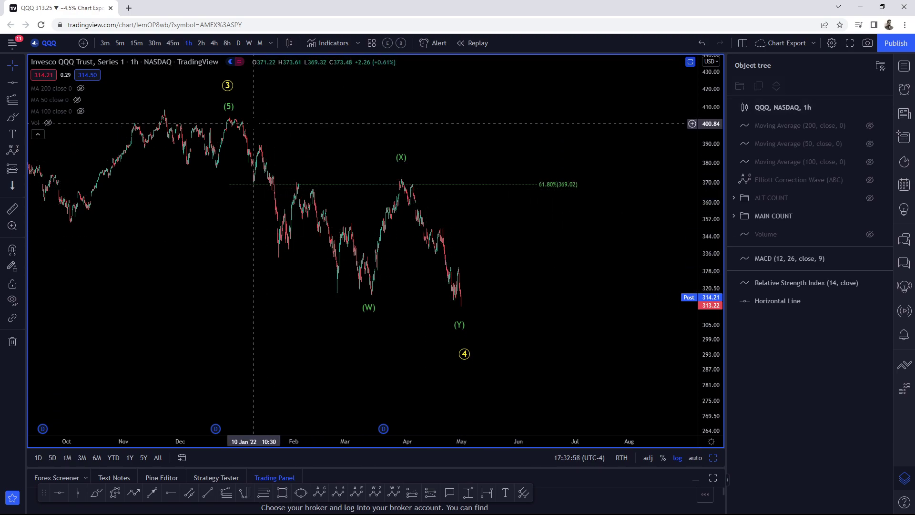
On daily bars, reset the view and add a horizontal line at 303.69
{"action": "left_click", "coordinate": [239, 42]}
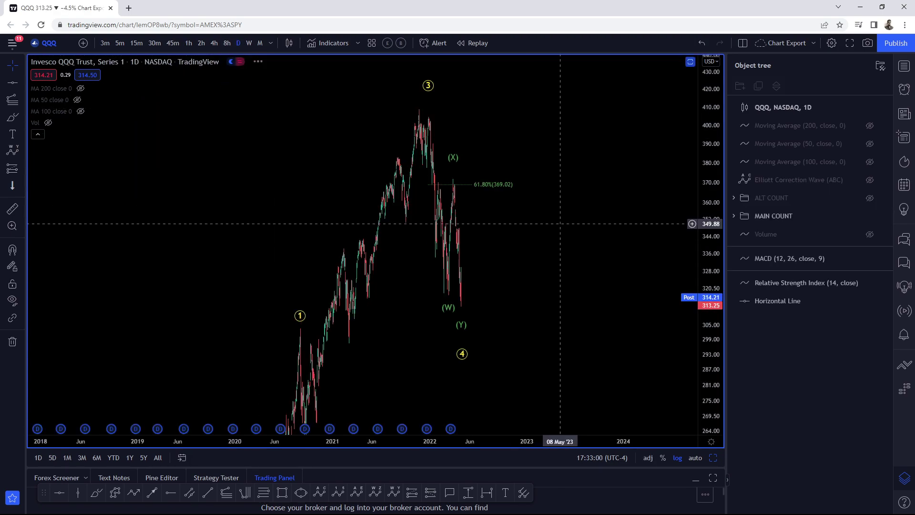
{"action": "right_click", "coordinate": [545, 259]}
{"action": "left_click", "coordinate": [579, 234]}
{"action": "scroll", "coordinate": [476, 295], "scroll_direction": "down", "scroll_amount": 6}
{"action": "left_click_drag", "start_coordinate": [500, 292], "coordinate": [412, 292]}
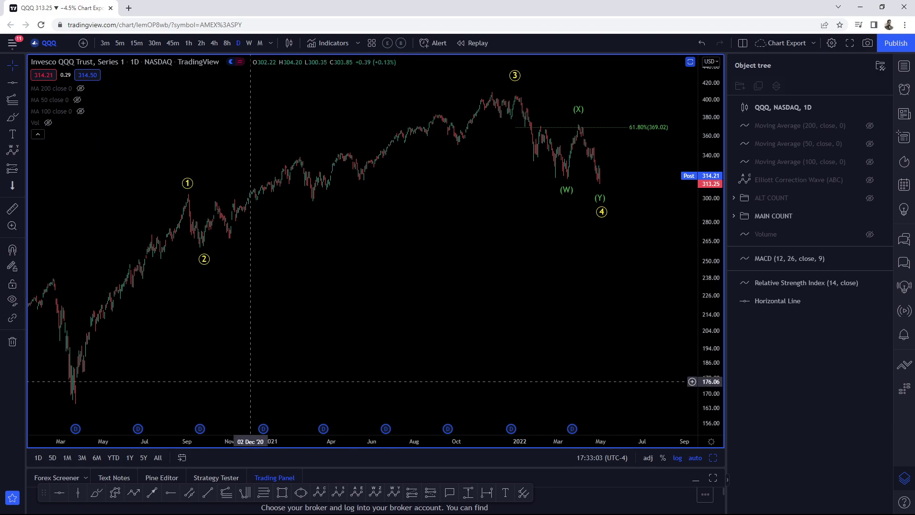
{"action": "left_click", "coordinate": [59, 493]}
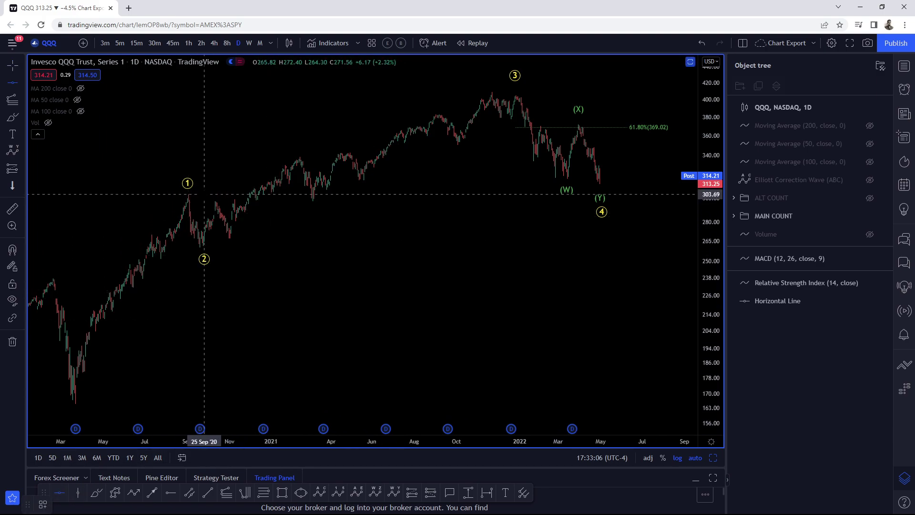
{"action": "left_click", "coordinate": [199, 194]}
On hourly bars, drag the main count's wave 4 point up toward 303.69
{"action": "left_click", "coordinate": [189, 43]}
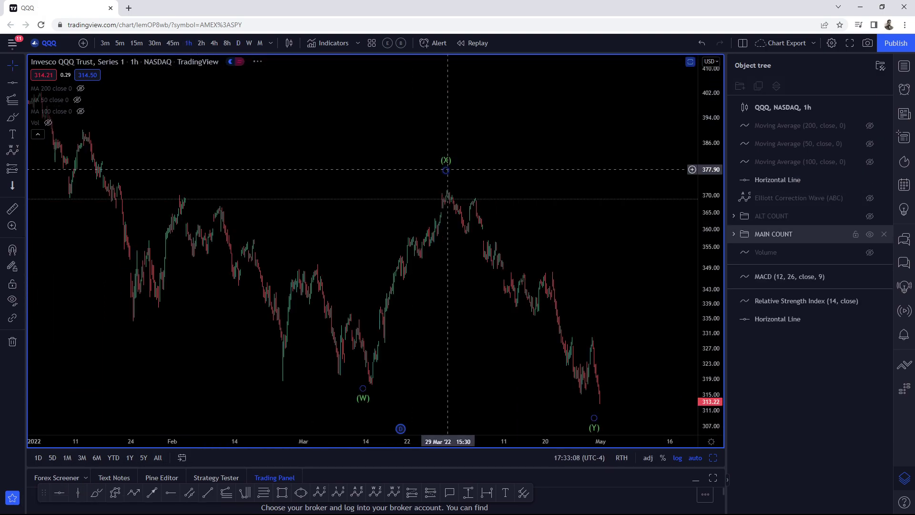
{"action": "right_click", "coordinate": [556, 163]}
{"action": "left_click", "coordinate": [555, 166]}
{"action": "scroll", "coordinate": [548, 191], "scroll_direction": "down", "scroll_amount": 5}
{"action": "scroll", "coordinate": [476, 286], "scroll_direction": "right", "scroll_amount": 5}
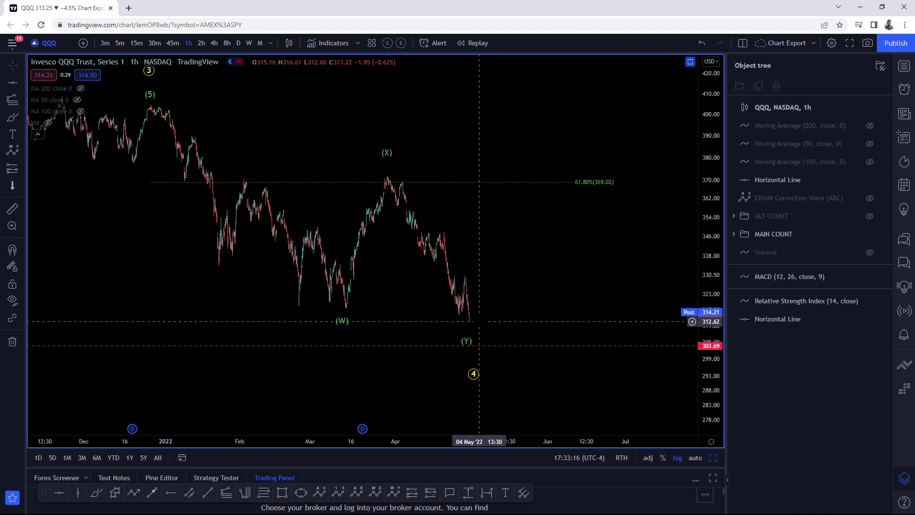
{"action": "left_click", "coordinate": [467, 333]}
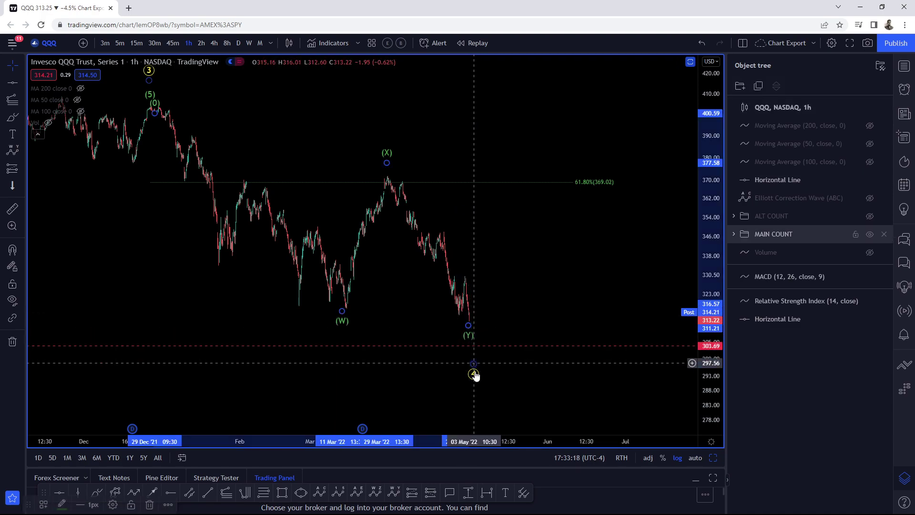
{"action": "left_click_drag", "start_coordinate": [474, 375], "coordinate": [469, 353]}
{"action": "left_click", "coordinate": [474, 322]}
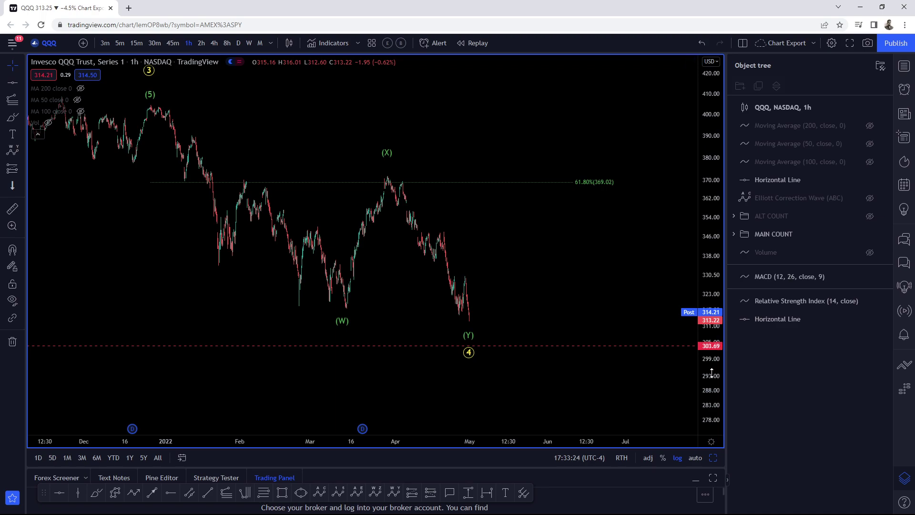
Hide MAIN COUNT, show ALT COUNT, and reset the chart on daily candles
{"action": "left_click", "coordinate": [870, 234]}
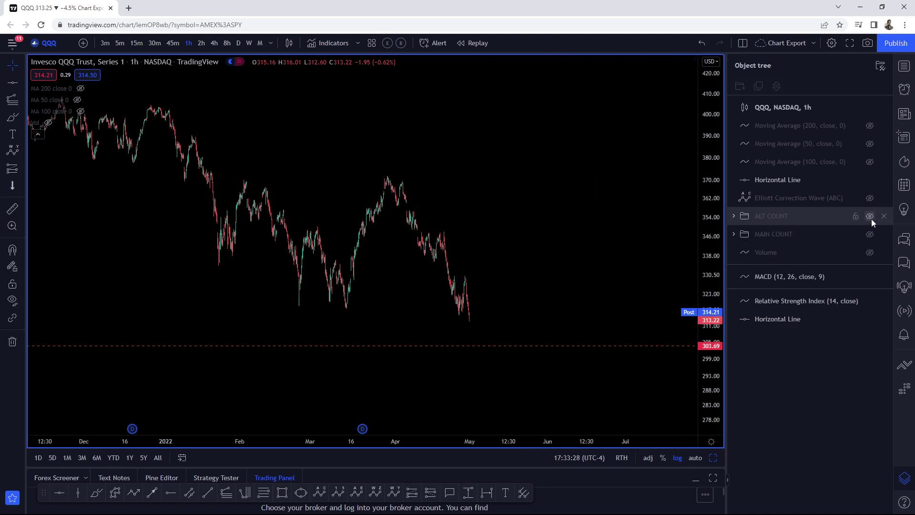
{"action": "left_click", "coordinate": [870, 219]}
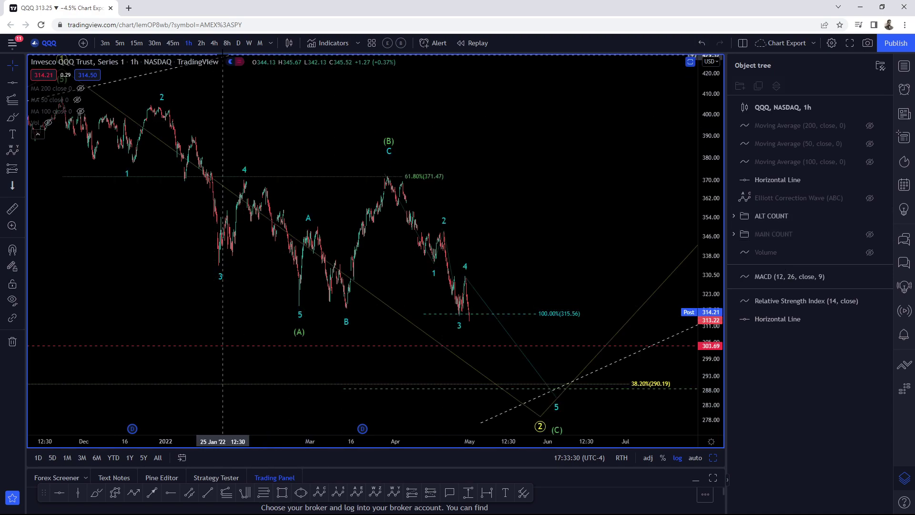
{"action": "left_click", "coordinate": [238, 43]}
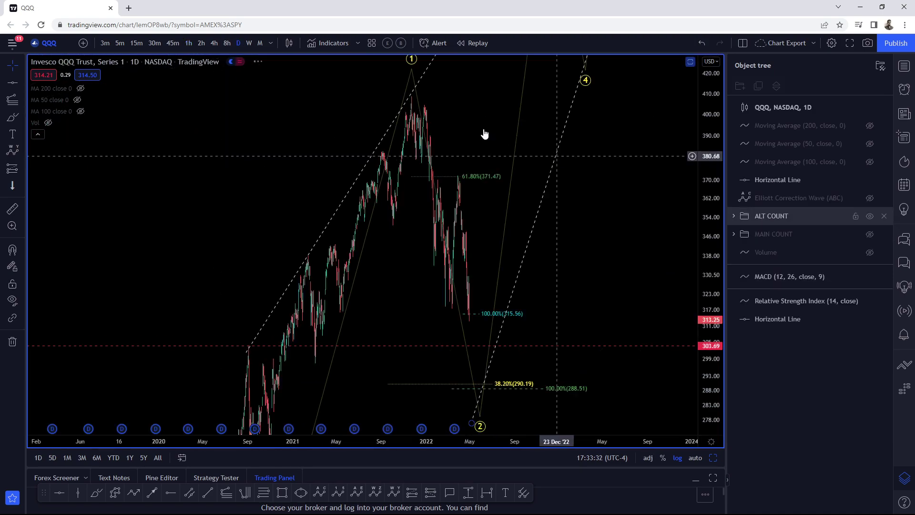
{"action": "right_click", "coordinate": [292, 98]}
{"action": "left_click", "coordinate": [333, 107]}
Zoom out and pan to frame the alternate count's wave 5 projection near 600
{"action": "scroll", "coordinate": [333, 118], "scroll_direction": "down", "scroll_amount": 6}
{"action": "left_click_drag", "start_coordinate": [333, 118], "coordinate": [396, 323]}
{"action": "scroll", "coordinate": [362, 333], "scroll_direction": "down", "scroll_amount": 2}
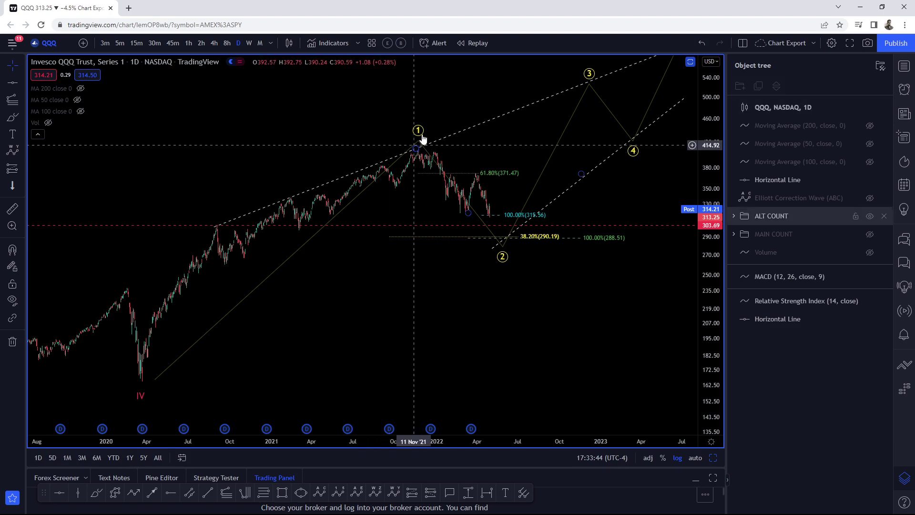
{"action": "scroll", "coordinate": [669, 143], "scroll_direction": "down", "scroll_amount": 5}
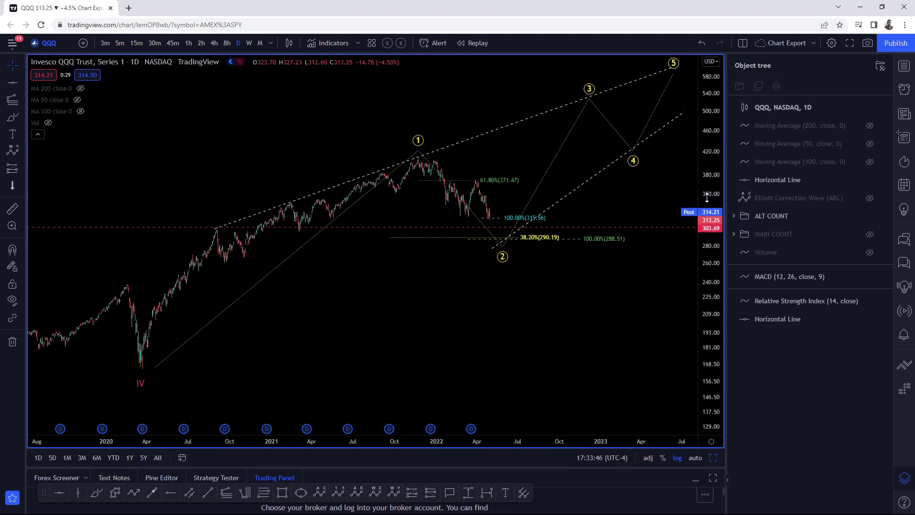
{"action": "left_click_drag", "start_coordinate": [434, 294], "coordinate": [393, 305]}
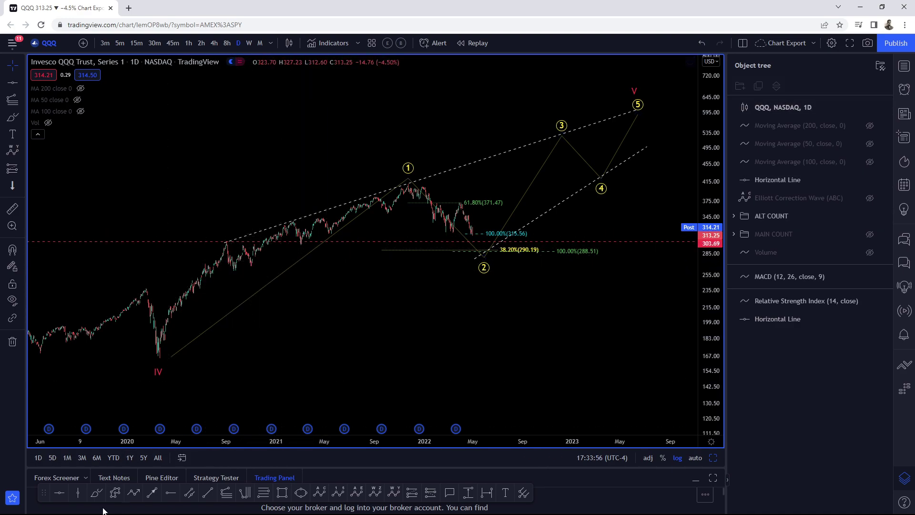
{"action": "left_click", "coordinate": [97, 493]}
{"action": "mouse_move", "coordinate": [161, 356]}
{"action": "left_mouse_down"}
{"action": "mouse_move", "coordinate": [225, 246]}
{"action": "mouse_move", "coordinate": [245, 260]}
{"action": "mouse_move", "coordinate": [406, 181]}
{"action": "mouse_move", "coordinate": [446, 232]}
{"action": "mouse_move", "coordinate": [477, 234]}
{"action": "mouse_move", "coordinate": [484, 247]}
{"action": "mouse_move", "coordinate": [562, 147]}
{"action": "mouse_move", "coordinate": [591, 175]}
{"action": "mouse_move", "coordinate": [609, 139]}
{"action": "mouse_move", "coordinate": [632, 122]}
{"action": "left_mouse_up"}
{"action": "left_click_drag", "start_coordinate": [633, 122], "coordinate": [677, 222]}
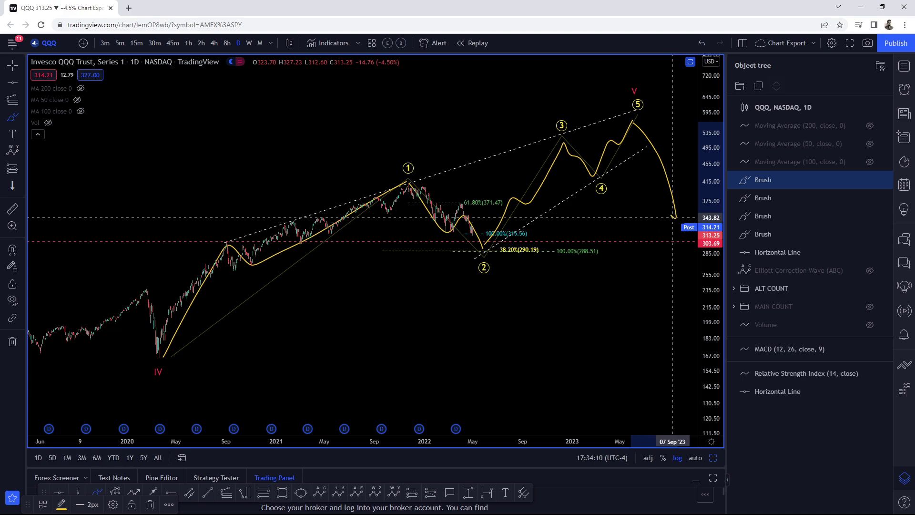
{"action": "key", "text": "ctrl+z"}
{"action": "key", "text": "ctrl+z"}
{"action": "key", "text": "ctrl+z"}
{"action": "key", "text": "ctrl+z"}
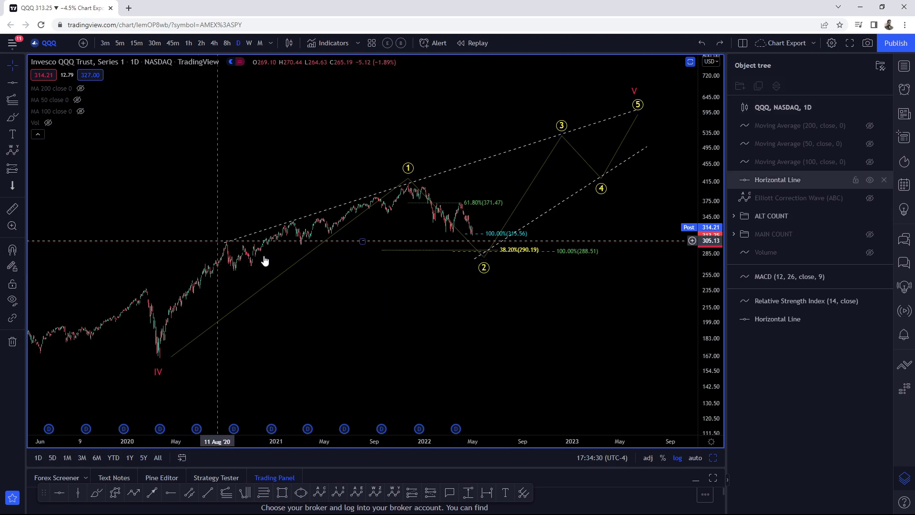
Try raising the alternate count's wave 2 point to about 305, then undo it
{"action": "left_click", "coordinate": [485, 261]}
{"action": "left_click_drag", "start_coordinate": [484, 260], "coordinate": [475, 245]}
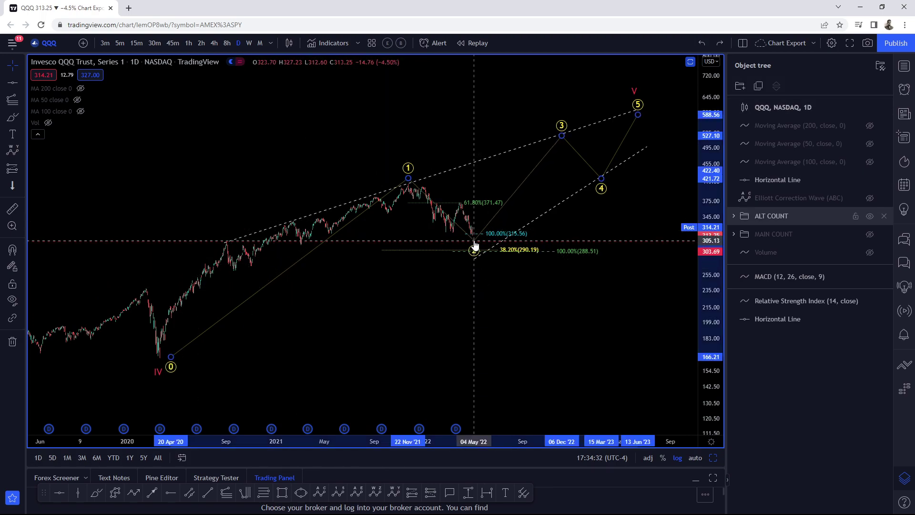
{"action": "key", "text": "ctrl+z"}
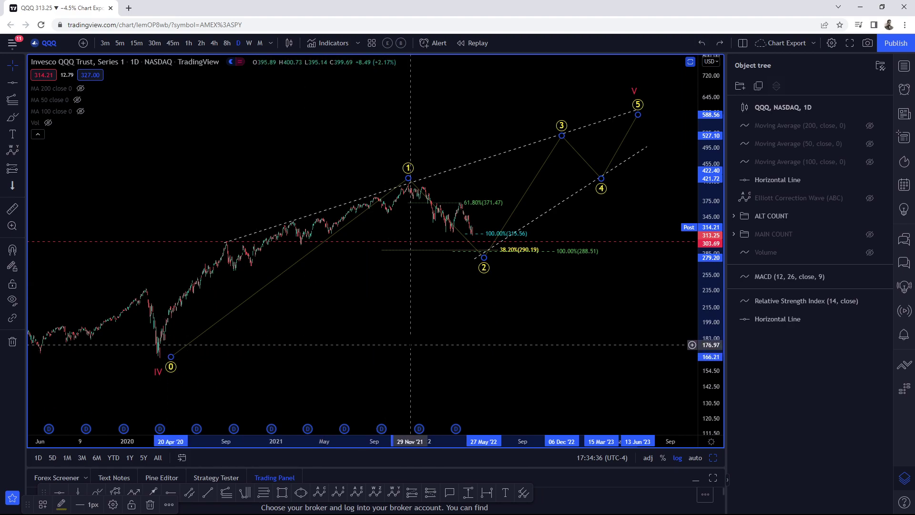
{"action": "left_click", "coordinate": [410, 342]}
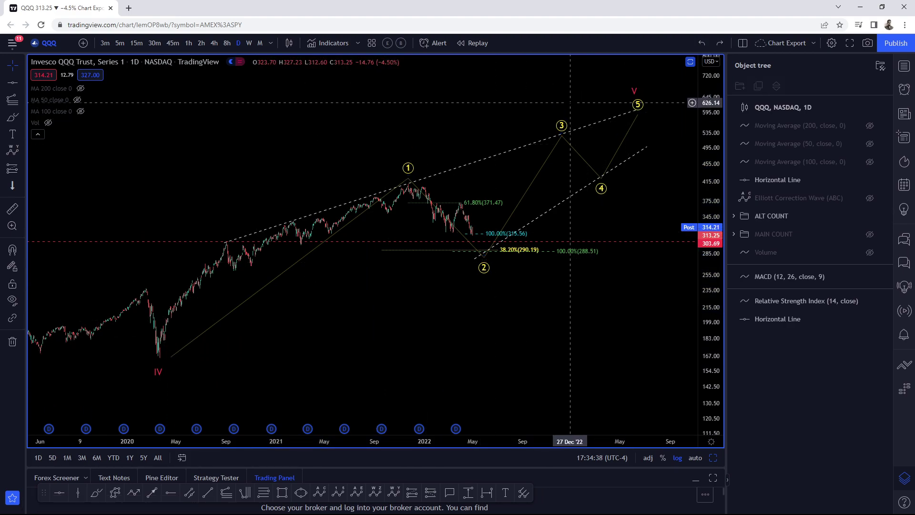
Stretch the price scale and pan toward recent prices around the alternate count
{"action": "left_click_drag", "start_coordinate": [708, 299], "coordinate": [705, 269]}
{"action": "scroll", "coordinate": [429, 305], "scroll_direction": "up", "scroll_amount": 3}
{"action": "left_click_drag", "start_coordinate": [295, 329], "coordinate": [413, 335]}
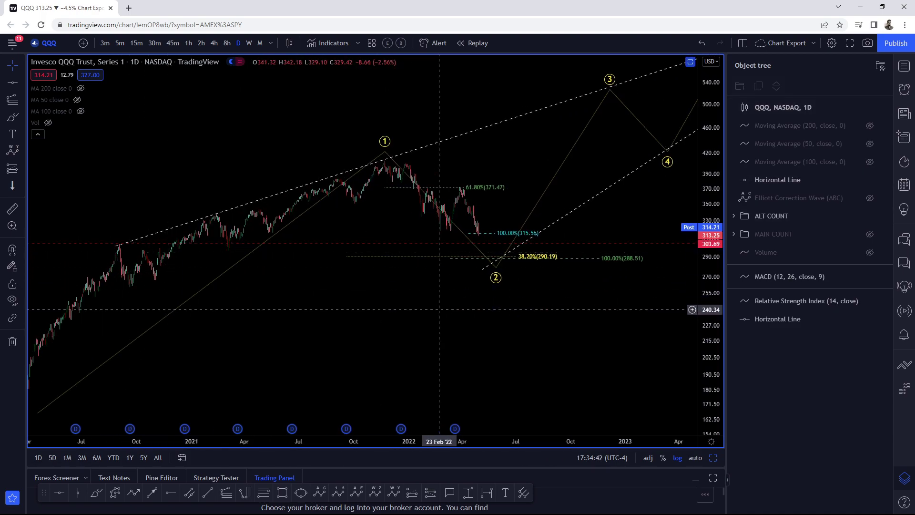
{"action": "left_click_drag", "start_coordinate": [714, 316], "coordinate": [715, 308]}
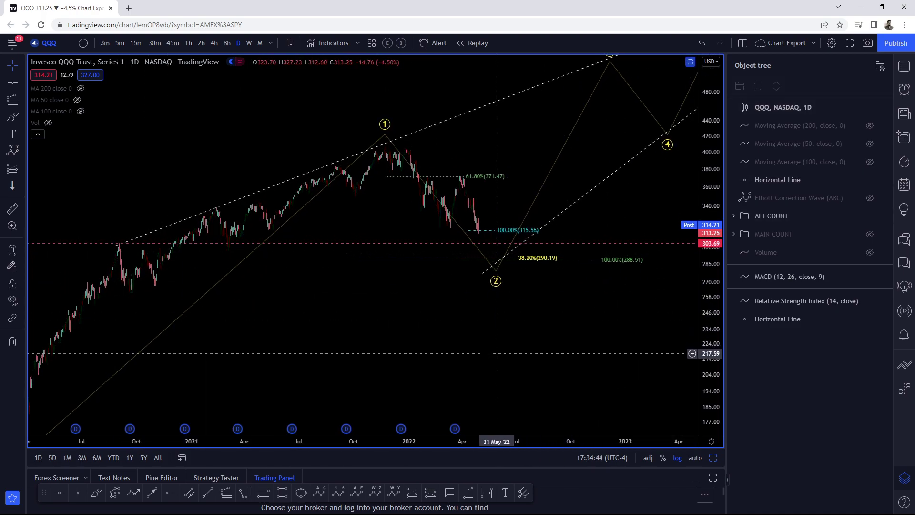
{"action": "scroll", "coordinate": [476, 352], "scroll_direction": "up", "scroll_amount": 1}
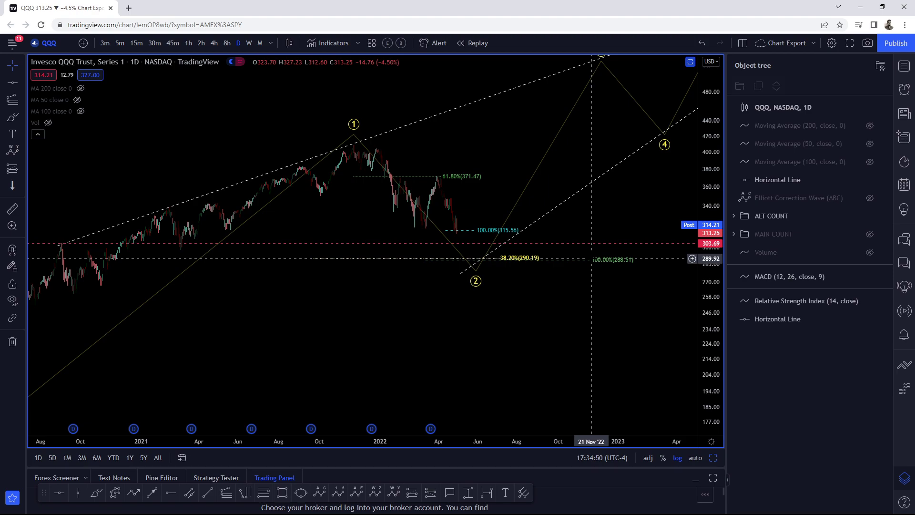
{"action": "left_click", "coordinate": [589, 262]}
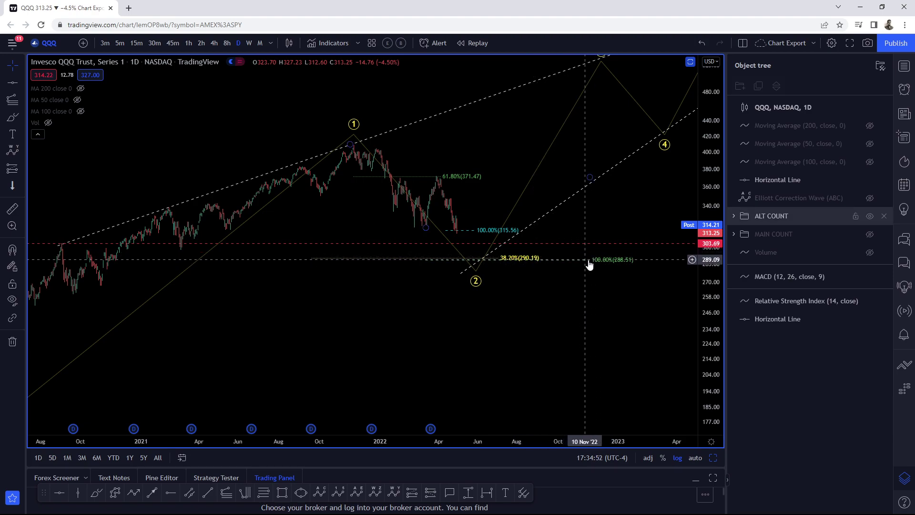
{"action": "left_click", "coordinate": [412, 208]}
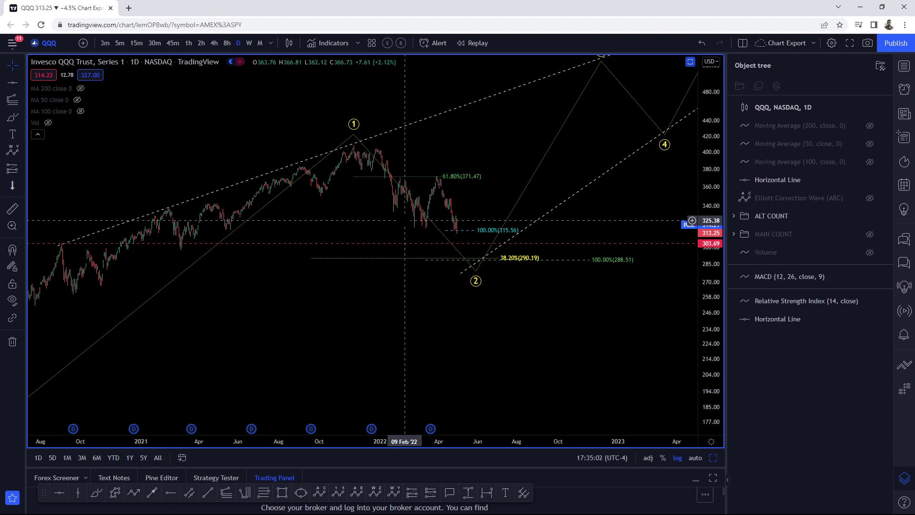
Compress the price scale to show wave 3 and select the Fibonacci retracement
{"action": "scroll", "coordinate": [180, 238], "scroll_direction": "down", "scroll_amount": 3}
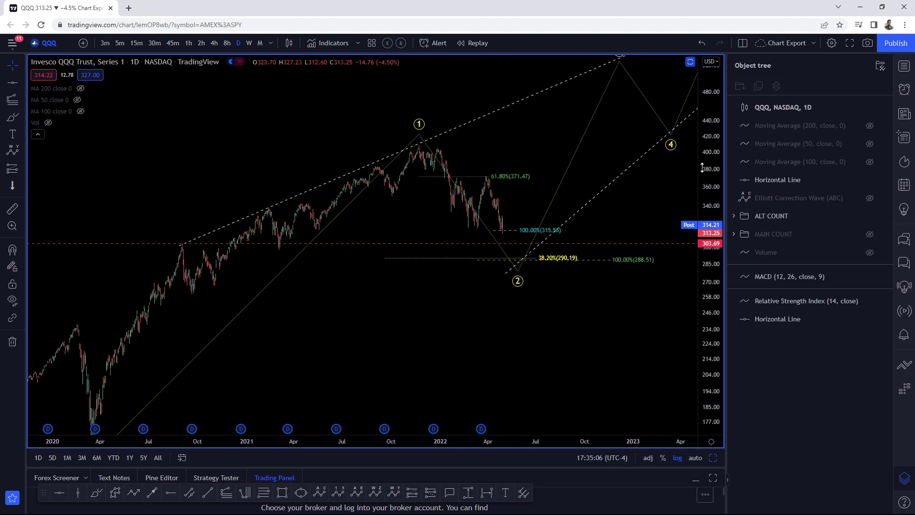
{"action": "left_click_drag", "start_coordinate": [702, 166], "coordinate": [702, 205]}
{"action": "scroll", "coordinate": [548, 329], "scroll_direction": "down", "scroll_amount": 2}
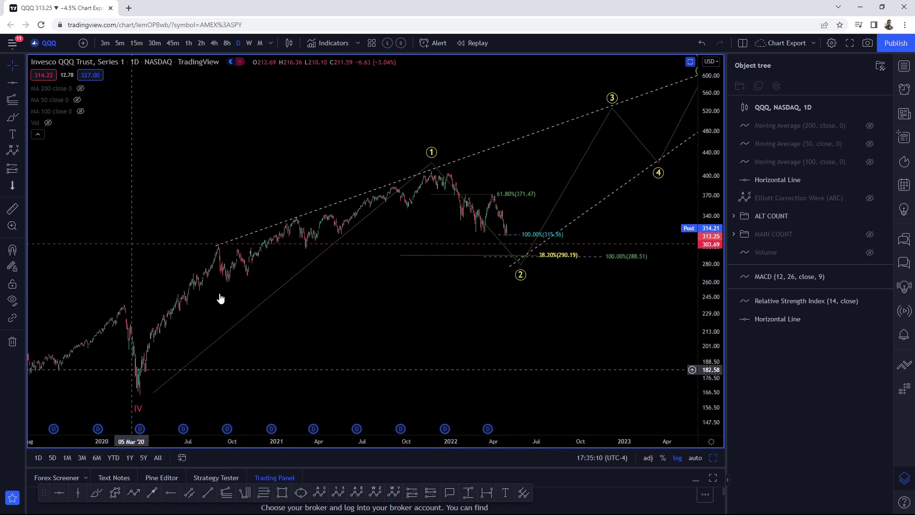
{"action": "left_click", "coordinate": [407, 256]}
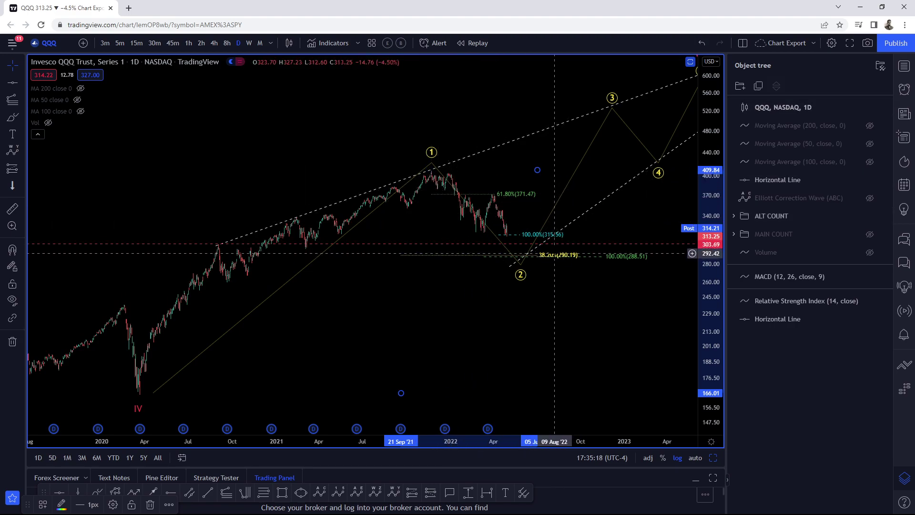
Enable the 0.236 level in the Fib Retracement style settings and confirm
{"action": "double_click", "coordinate": [462, 260]}
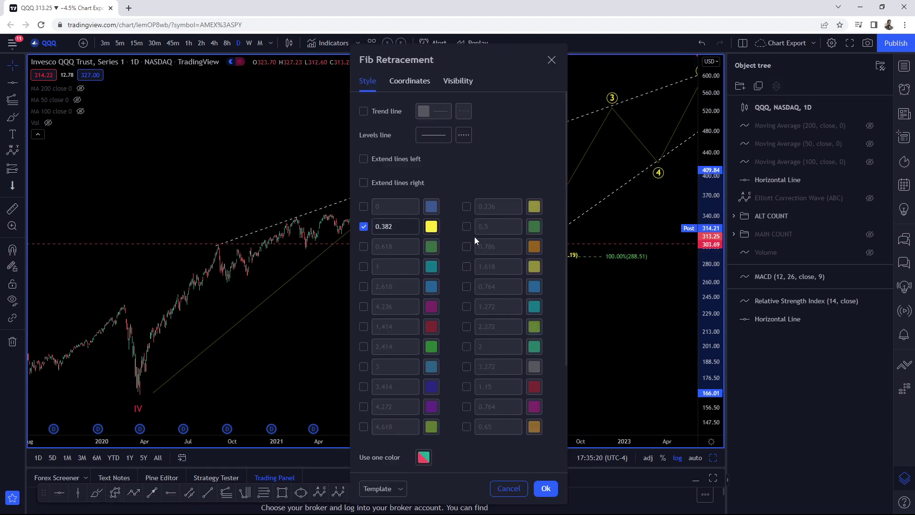
{"action": "left_click", "coordinate": [466, 206]}
{"action": "left_click", "coordinate": [582, 279]}
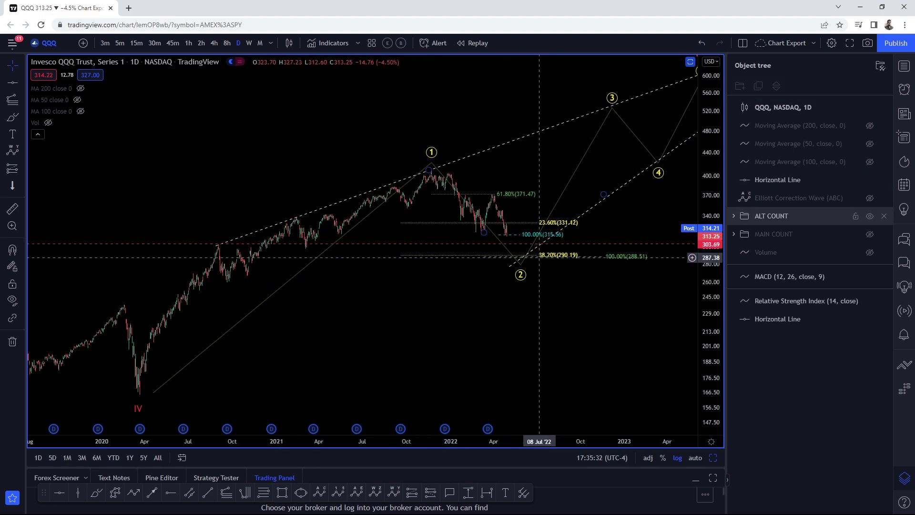
Switch QQQ to monthly candles, reset the view, and extend empty space out to 2028
{"action": "left_click", "coordinate": [260, 43]}
{"action": "right_click", "coordinate": [390, 191]}
{"action": "left_click", "coordinate": [411, 64]}
{"action": "scroll", "coordinate": [390, 191], "scroll_direction": "down", "scroll_amount": 3}
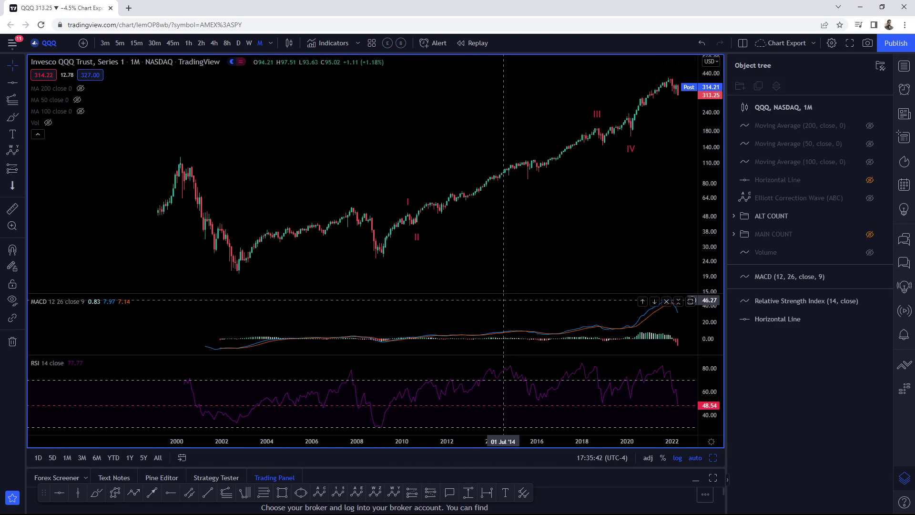
{"action": "left_click_drag", "start_coordinate": [520, 306], "coordinate": [476, 238]}
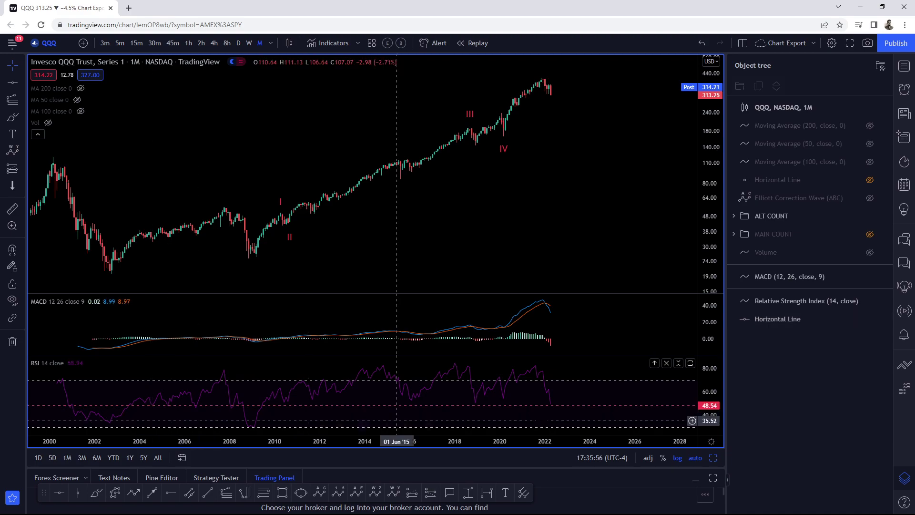
{"action": "left_click", "coordinate": [541, 406]}
{"action": "left_click", "coordinate": [710, 416]}
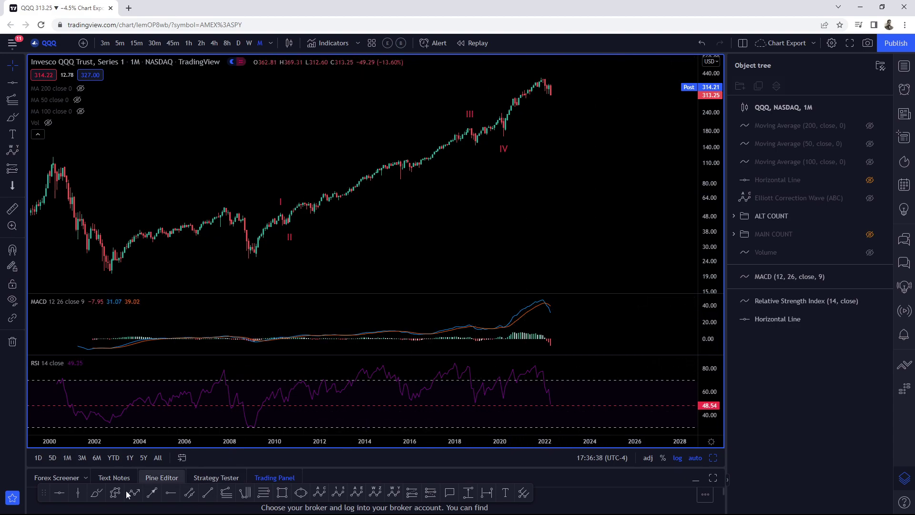
Brush-circle the latest RSI reading and the 2003–2007, 2010, 2019 and 2022 RSI dips
{"action": "left_click", "coordinate": [90, 495]}
{"action": "left_click_drag", "start_coordinate": [566, 401], "coordinate": [554, 398]}
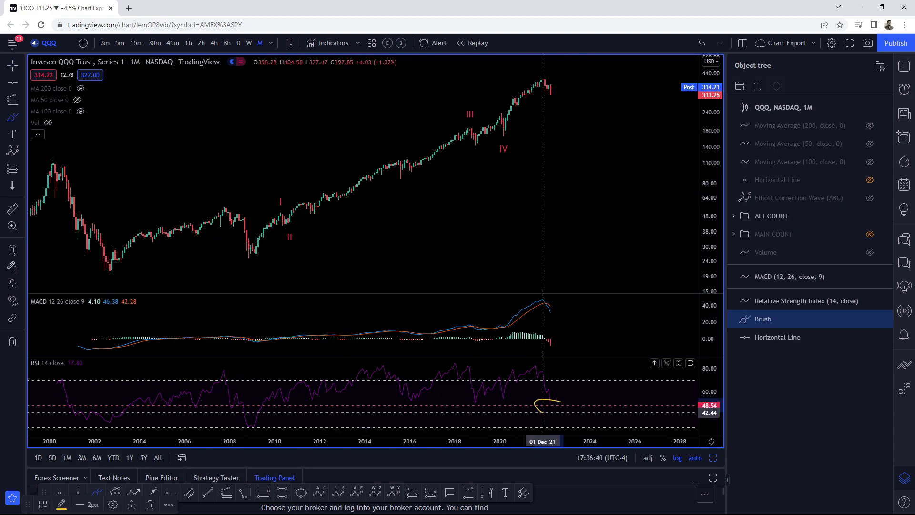
{"action": "mouse_move", "coordinate": [212, 402]}
{"action": "left_mouse_down"}
{"action": "mouse_move", "coordinate": [153, 394]}
{"action": "mouse_move", "coordinate": [216, 408]}
{"action": "left_mouse_up"}
{"action": "left_click_drag", "start_coordinate": [286, 397], "coordinate": [282, 400]}
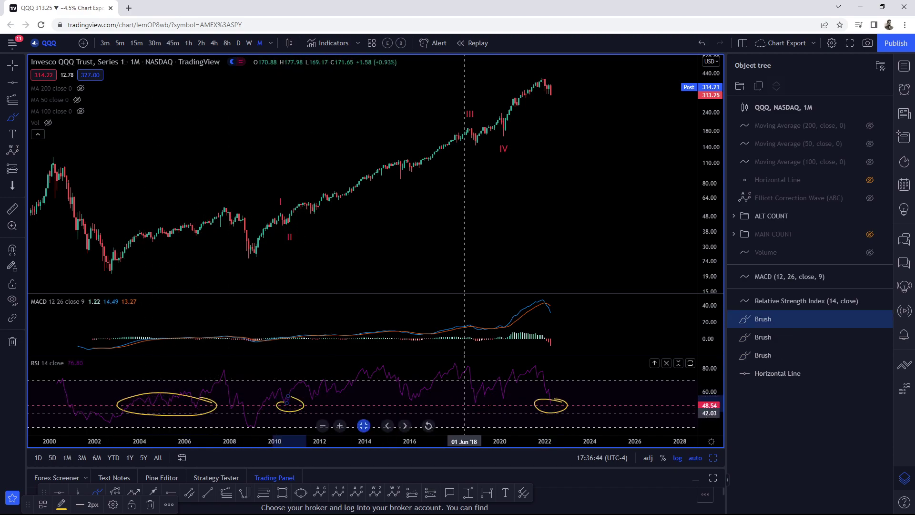
{"action": "mouse_move", "coordinate": [484, 403]}
{"action": "left_mouse_down"}
{"action": "mouse_move", "coordinate": [466, 405]}
{"action": "mouse_move", "coordinate": [475, 396]}
{"action": "left_mouse_up"}
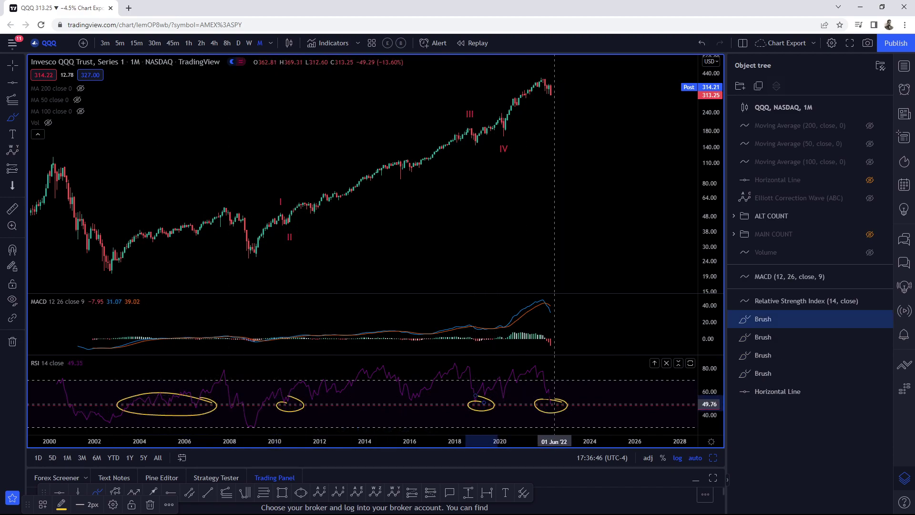
{"action": "left_click_drag", "start_coordinate": [556, 405], "coordinate": [550, 406]}
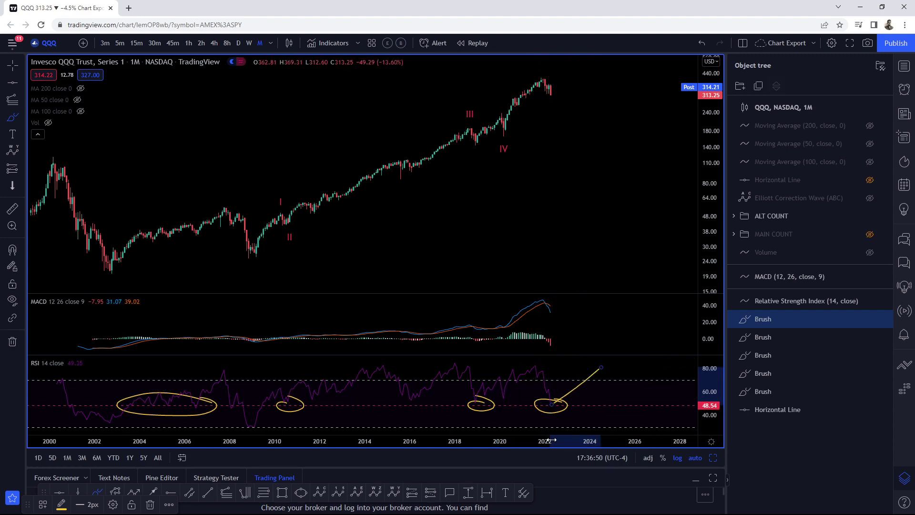
Sketch rising and falling RSI and price projections, then undo them and the 2003–2007 ellipse
{"action": "left_click_drag", "start_coordinate": [517, 359], "coordinate": [584, 387]}
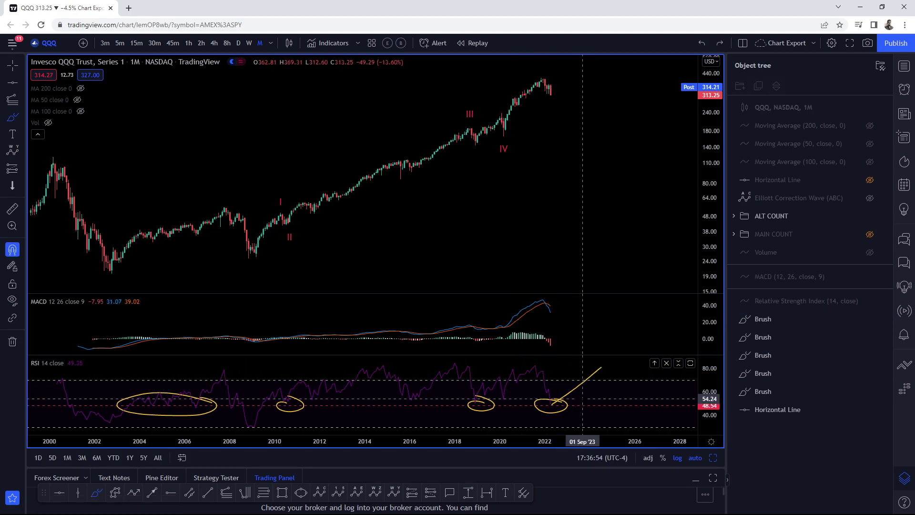
{"action": "key", "text": "ctrl+z"}
{"action": "mouse_move", "coordinate": [553, 403]}
{"action": "left_mouse_down"}
{"action": "mouse_move", "coordinate": [567, 390]}
{"action": "mouse_move", "coordinate": [524, 363]}
{"action": "left_mouse_up"}
{"action": "left_click_drag", "start_coordinate": [543, 94], "coordinate": [588, 73]}
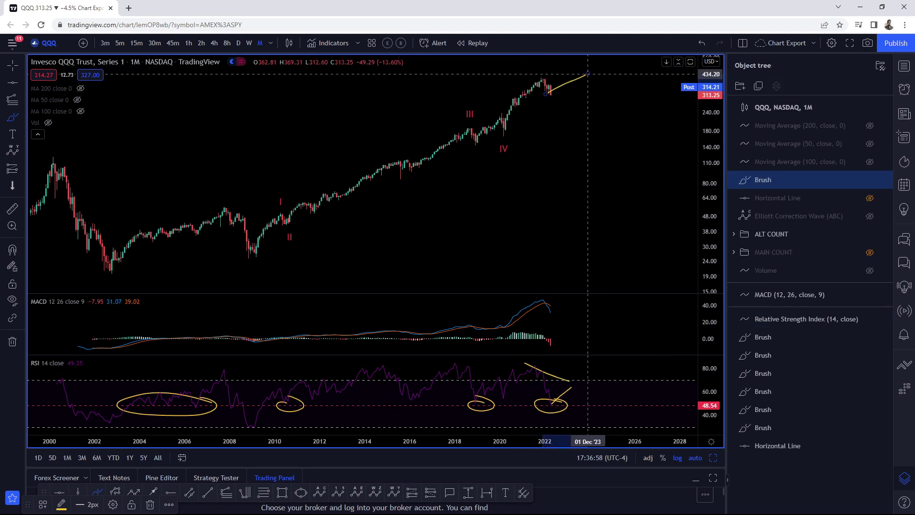
{"action": "left_click_drag", "start_coordinate": [571, 387], "coordinate": [584, 402]}
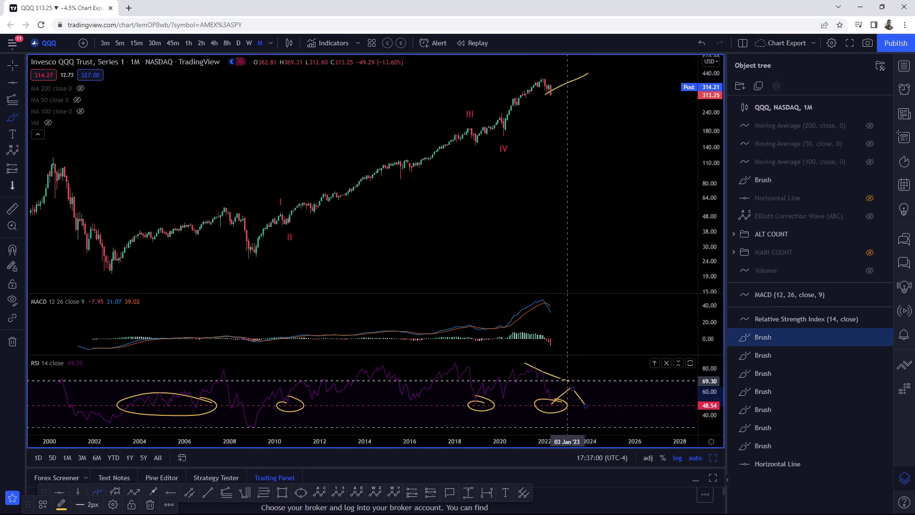
{"action": "key", "text": "ctrl+z"}
{"action": "key", "text": "ctrl+z"}
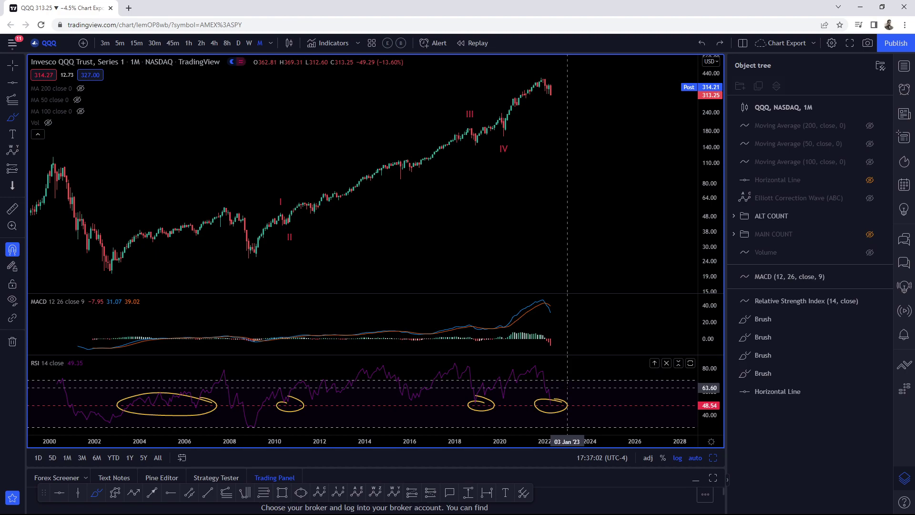
{"action": "key", "text": "ctrl+z"}
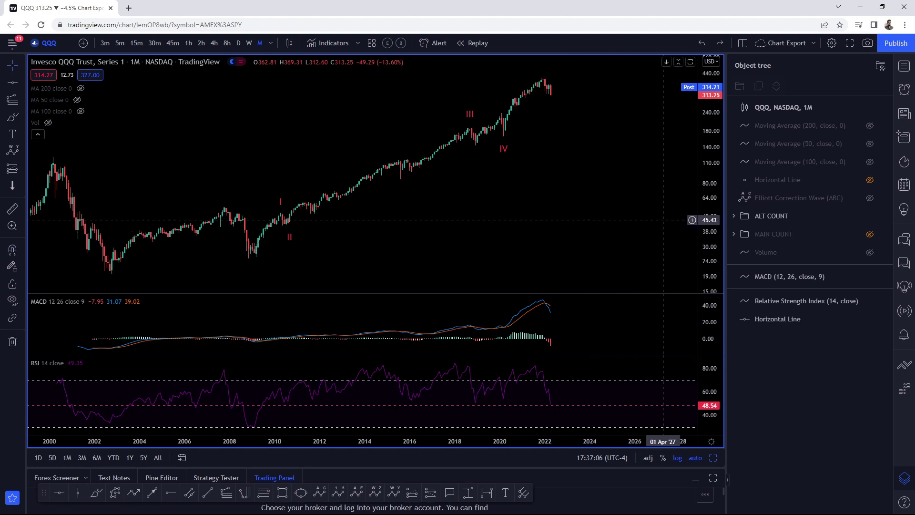
Switch QQQ to hourly candles and reset the chart view
{"action": "left_click", "coordinate": [188, 43]}
{"action": "right_click", "coordinate": [464, 104]}
{"action": "left_click", "coordinate": [516, 116]}
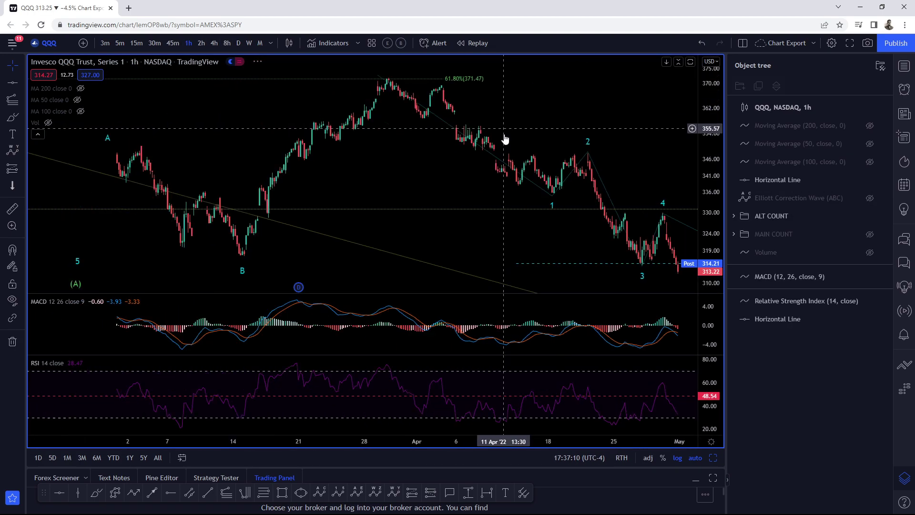
{"action": "scroll", "coordinate": [503, 128], "scroll_direction": "down", "scroll_amount": 5}
Maximize the price pane and compress the scale to reveal wave (C) near 280
{"action": "double_click", "coordinate": [431, 157]}
{"action": "scroll", "coordinate": [469, 167], "scroll_direction": "up", "scroll_amount": 2}
{"action": "scroll", "coordinate": [469, 166], "scroll_direction": "down", "scroll_amount": 5}
{"action": "left_click_drag", "start_coordinate": [422, 329], "coordinate": [260, 330]}
{"action": "mouse_move", "coordinate": [711, 231]}
{"action": "left_mouse_down"}
{"action": "mouse_move", "coordinate": [712, 220]}
{"action": "mouse_move", "coordinate": [712, 240]}
{"action": "left_mouse_up"}
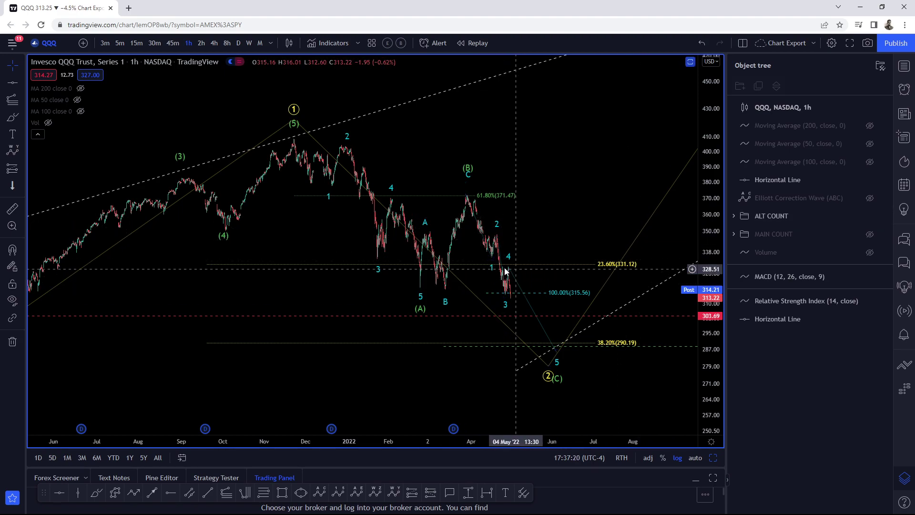
{"action": "scroll", "coordinate": [476, 242], "scroll_direction": "up", "scroll_amount": 4}
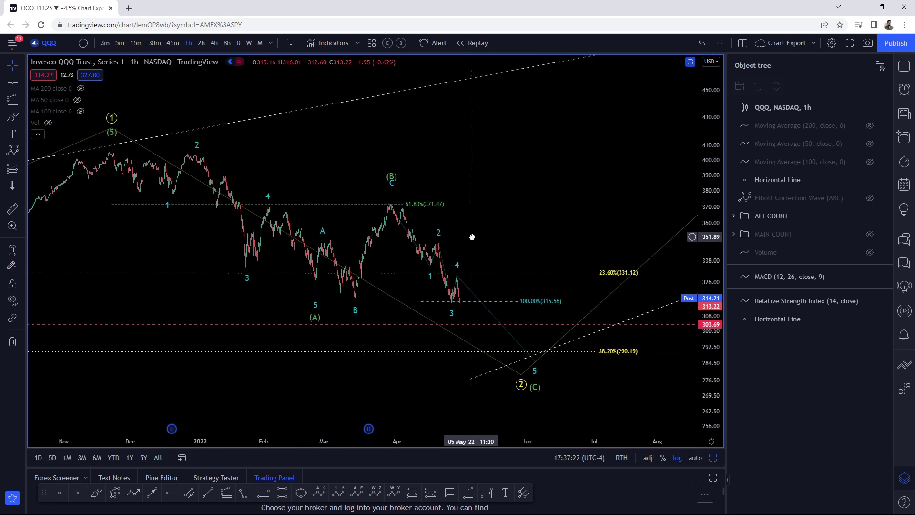
{"action": "scroll", "coordinate": [476, 241], "scroll_direction": "up", "scroll_amount": 2}
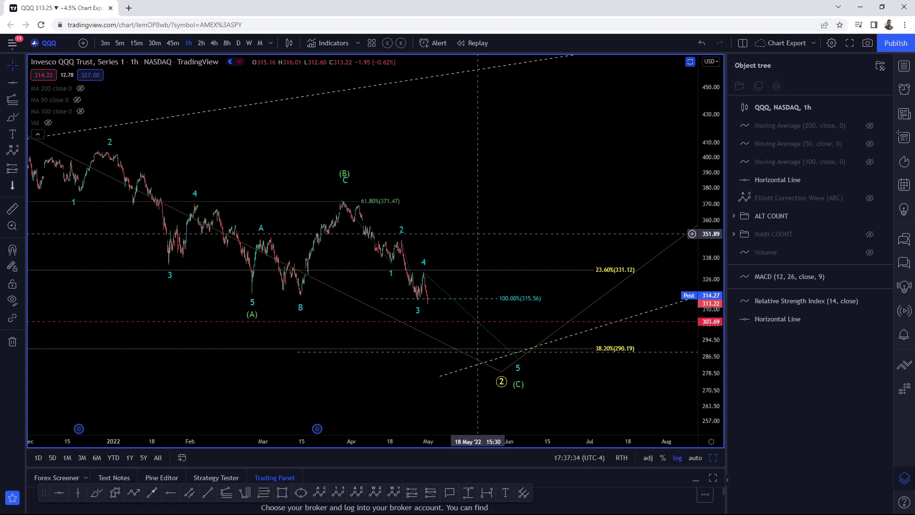
Hide the 0.236 level on QQQ's Fibonacci retracement
{"action": "double_click", "coordinate": [357, 269]}
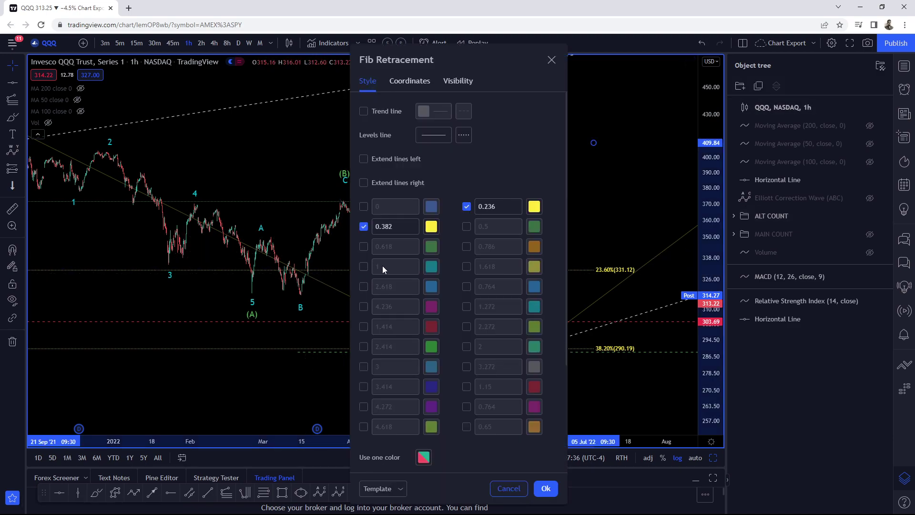
{"action": "left_click", "coordinate": [467, 206]}
{"action": "left_click", "coordinate": [598, 206]}
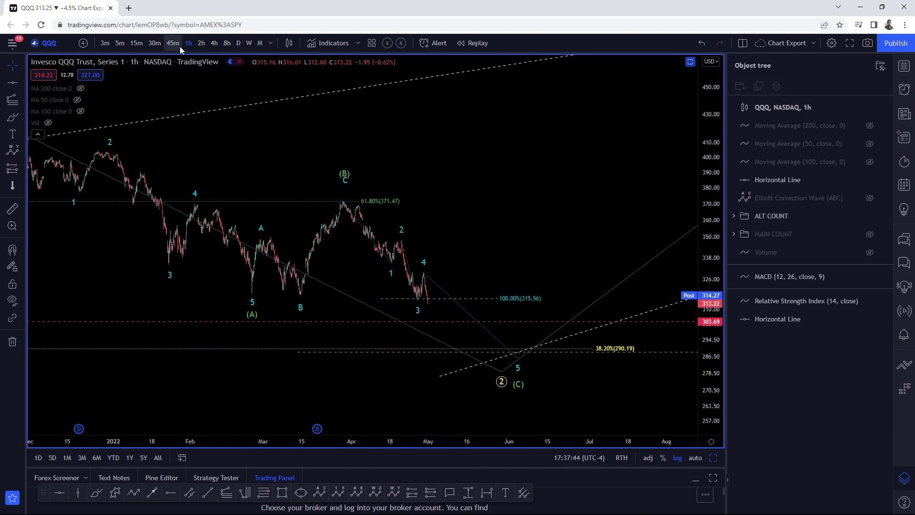
Switch QQQ to 15-minute candles, reset the view and leave space after the last candle
{"action": "left_click", "coordinate": [137, 43]}
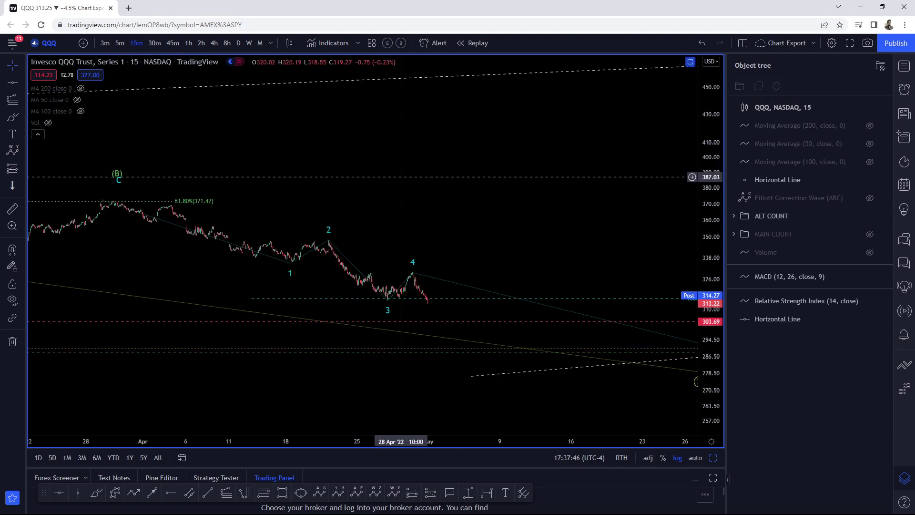
{"action": "right_click", "coordinate": [453, 190]}
{"action": "left_click", "coordinate": [517, 199]}
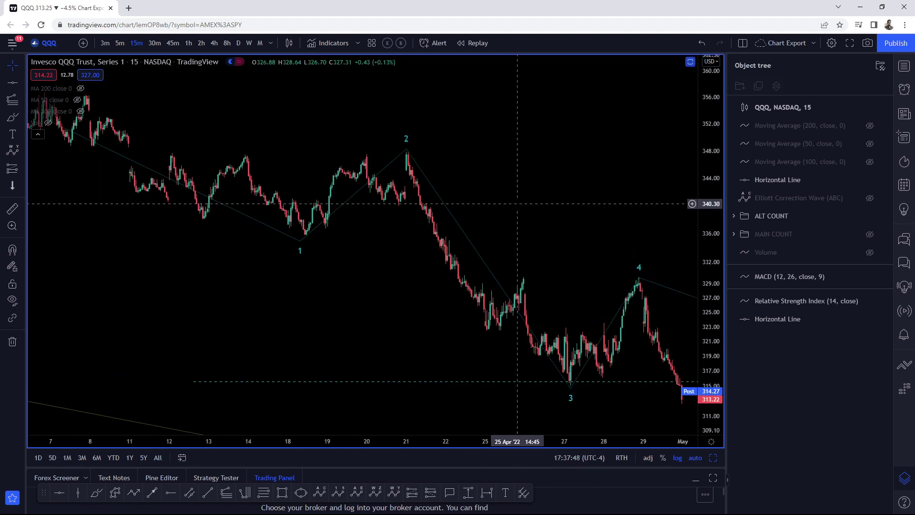
{"action": "left_click_drag", "start_coordinate": [558, 215], "coordinate": [369, 248]}
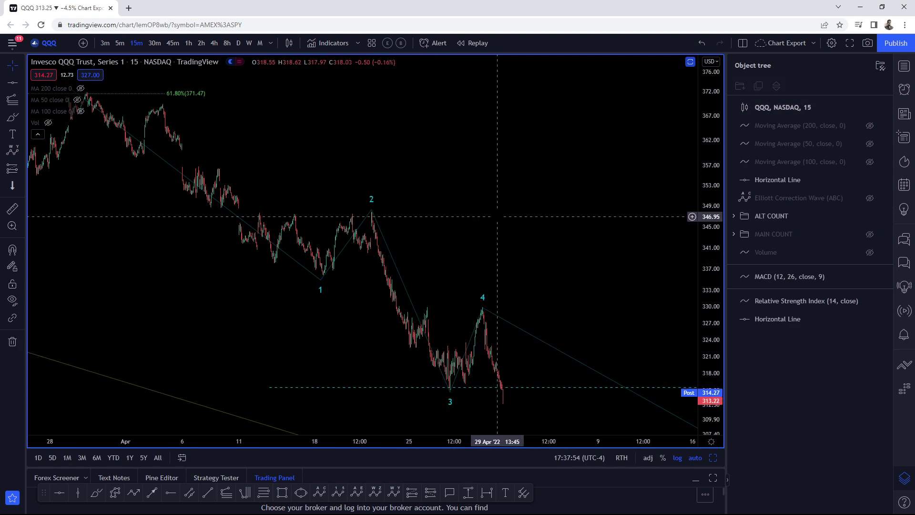
On the hourly chart, move QQQ's projected circled wave 2 low down to 270.75
{"action": "left_click", "coordinate": [188, 43]}
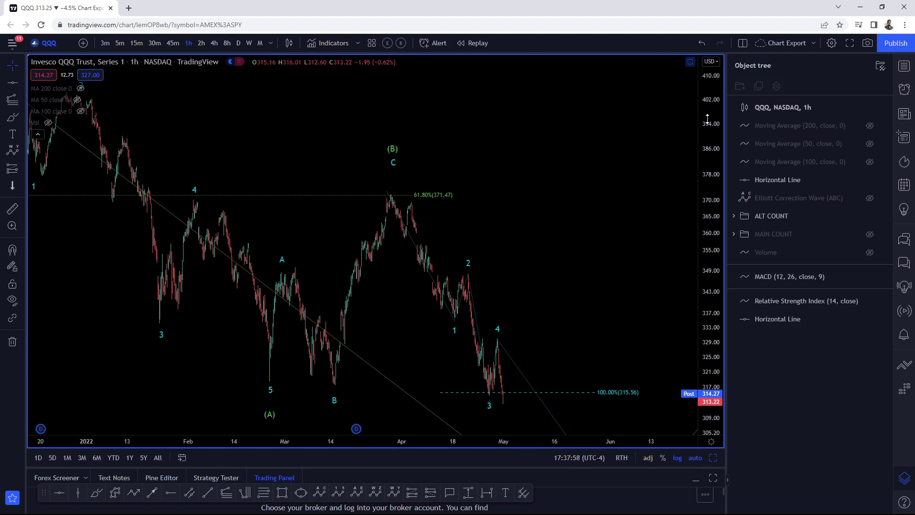
{"action": "left_click_drag", "start_coordinate": [709, 126], "coordinate": [710, 200]}
{"action": "scroll", "coordinate": [592, 256], "scroll_direction": "down", "scroll_amount": 3}
{"action": "left_click_drag", "start_coordinate": [606, 257], "coordinate": [506, 263]}
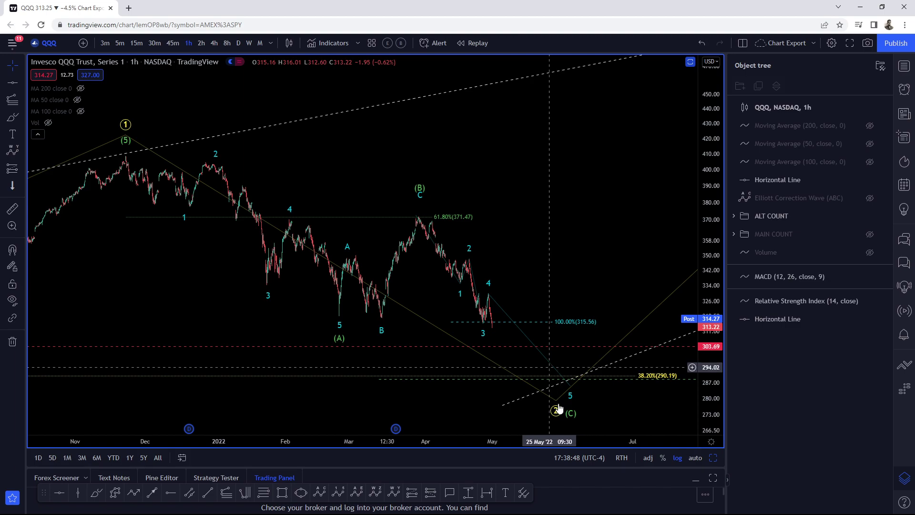
{"action": "mouse_move", "coordinate": [598, 414]}
{"action": "left_mouse_down"}
{"action": "mouse_move", "coordinate": [587, 377]}
{"action": "mouse_move", "coordinate": [558, 384]}
{"action": "left_mouse_up"}
{"action": "scroll", "coordinate": [657, 342], "scroll_direction": "right", "scroll_amount": 10}
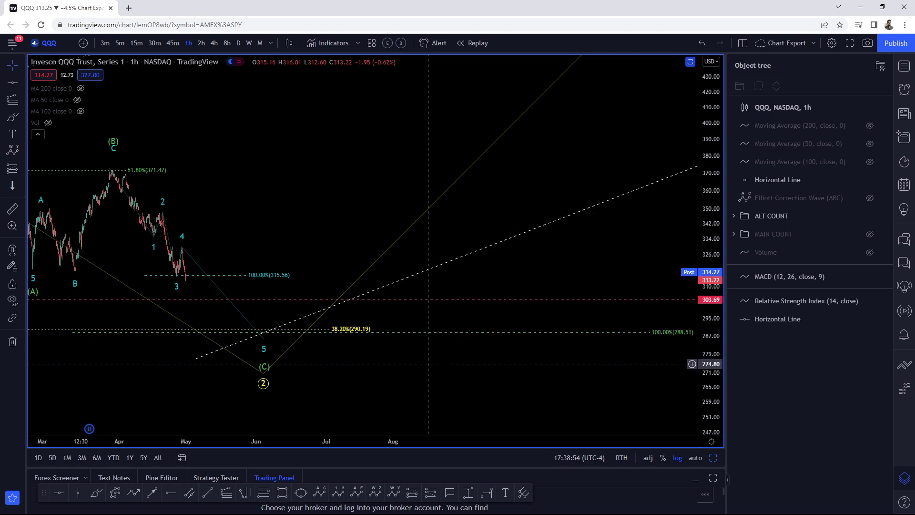
{"action": "scroll", "coordinate": [449, 364], "scroll_direction": "left", "scroll_amount": 6}
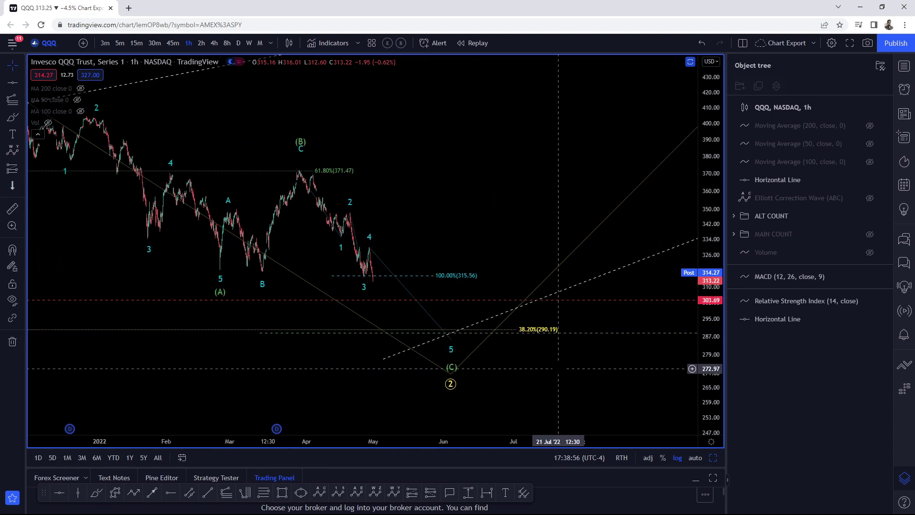
Load SPY, reset its view and show the ENDING DIAGONAL - WAVE 5 drawings
{"action": "type", "text": "SPY"}
{"action": "key", "text": "Return"}
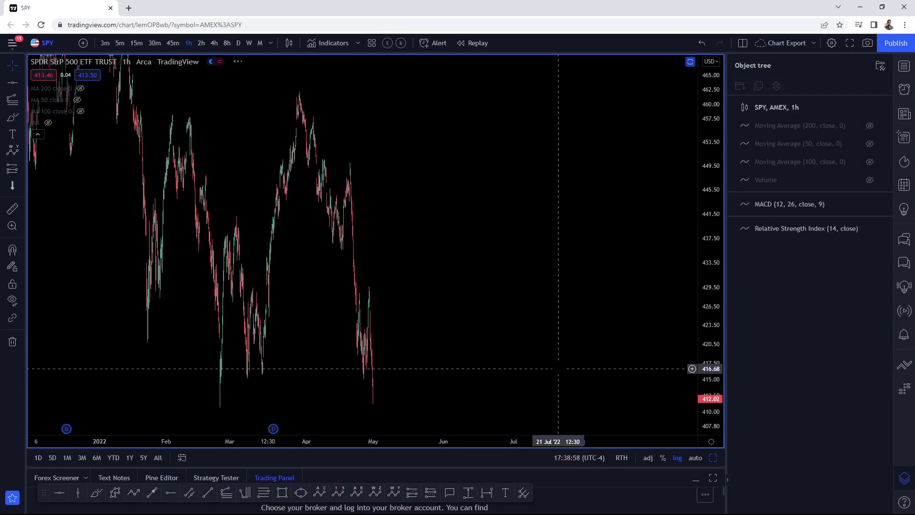
{"action": "right_click", "coordinate": [468, 173]}
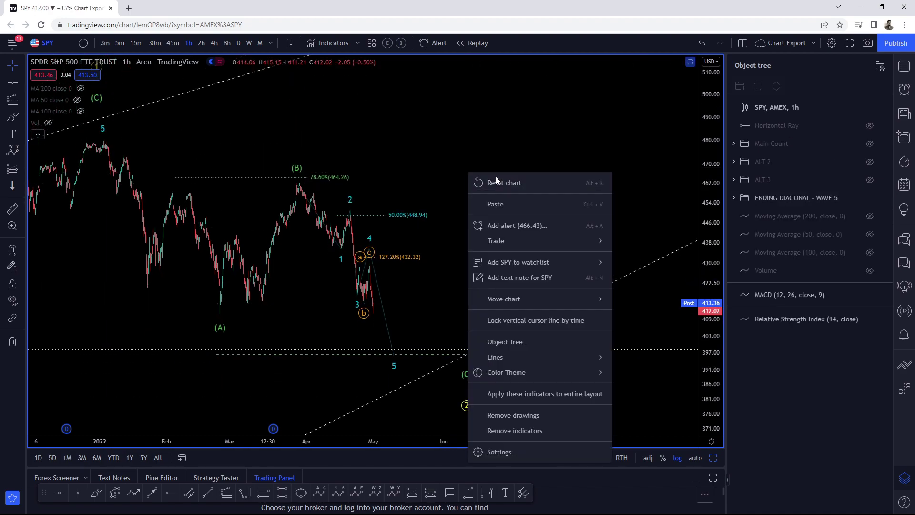
{"action": "left_click", "coordinate": [504, 182]}
{"action": "scroll", "coordinate": [386, 191], "scroll_direction": "down", "scroll_amount": 4}
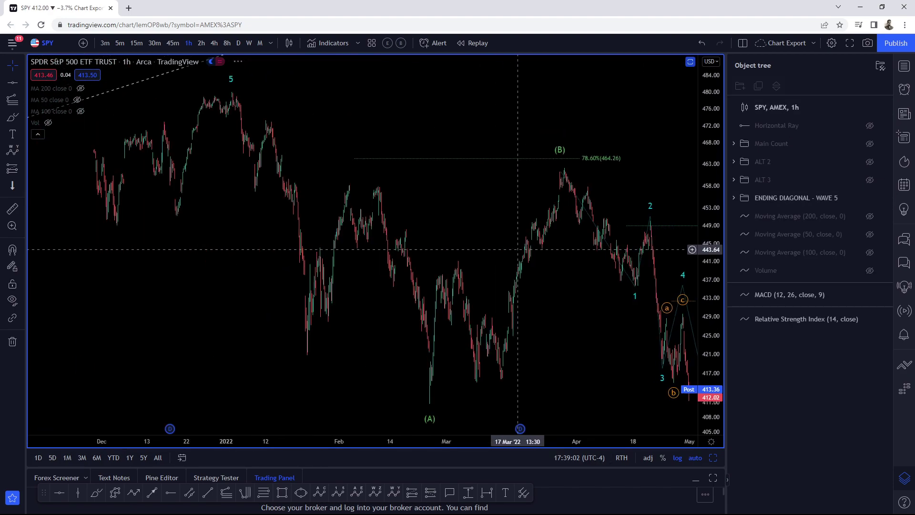
{"action": "left_click", "coordinate": [868, 198]}
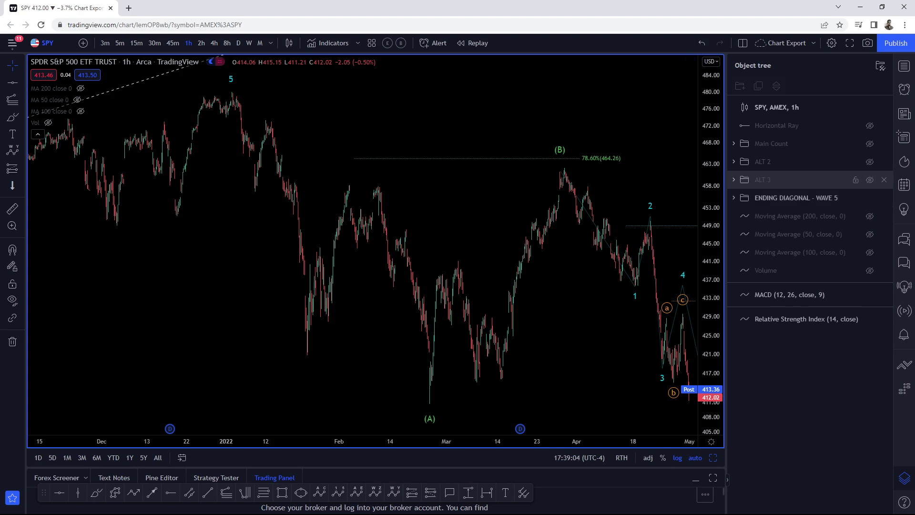
{"action": "scroll", "coordinate": [423, 175], "scroll_direction": "down", "scroll_amount": 3}
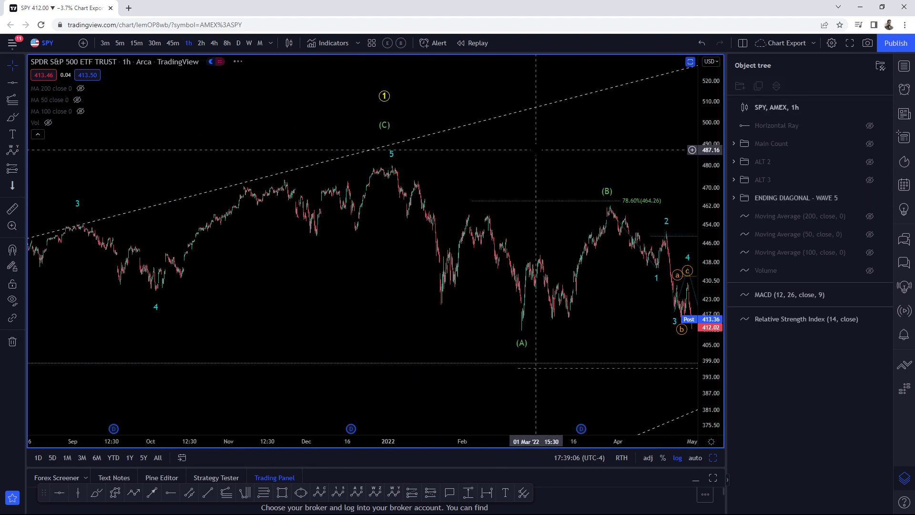
Put SPY on daily bars, reset the view and zoom out to show the 2020 rally
{"action": "left_click", "coordinate": [239, 42]}
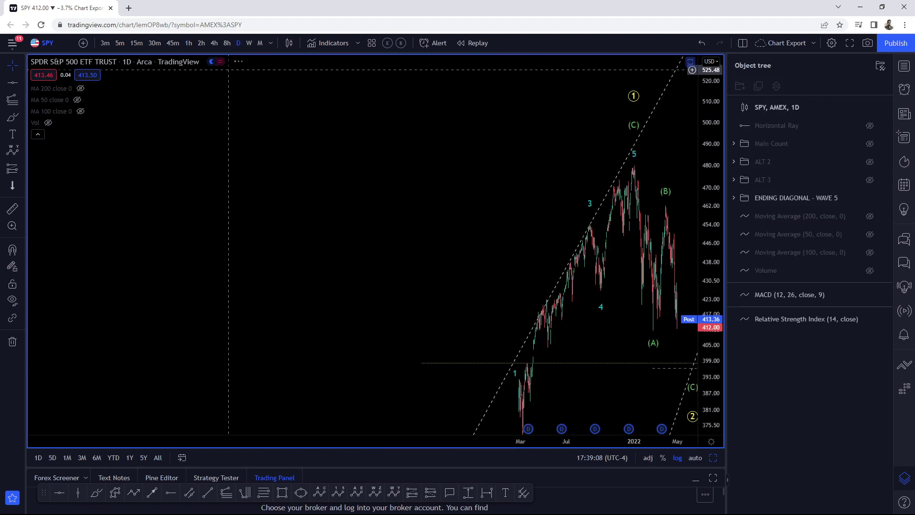
{"action": "right_click", "coordinate": [392, 107]}
{"action": "left_click", "coordinate": [403, 114]}
{"action": "scroll", "coordinate": [422, 146], "scroll_direction": "down", "scroll_amount": 5}
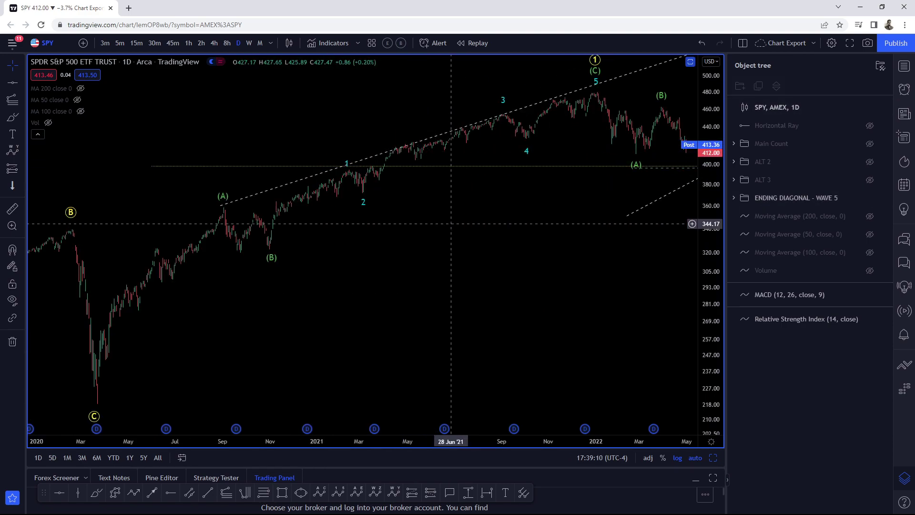
{"action": "left_click_drag", "start_coordinate": [704, 181], "coordinate": [704, 210]}
{"action": "scroll", "coordinate": [440, 304], "scroll_direction": "down", "scroll_amount": 5}
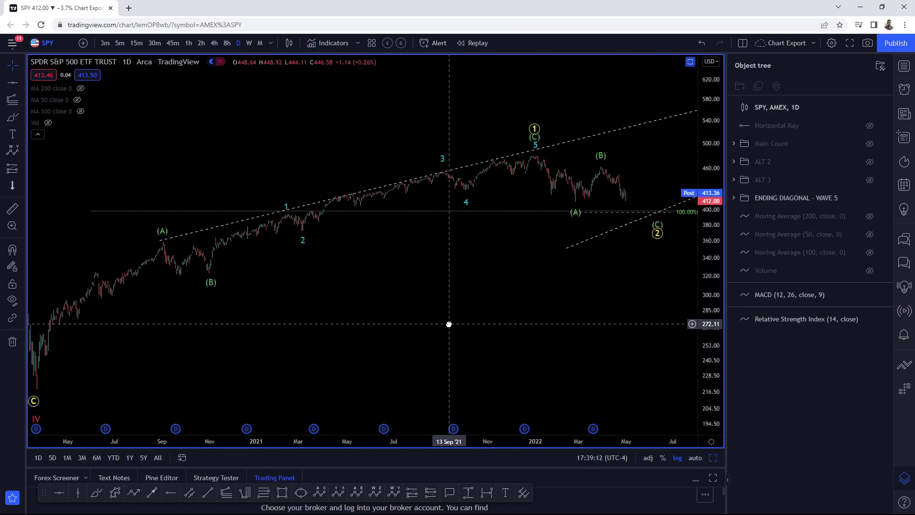
{"action": "left_click_drag", "start_coordinate": [419, 316], "coordinate": [253, 318]}
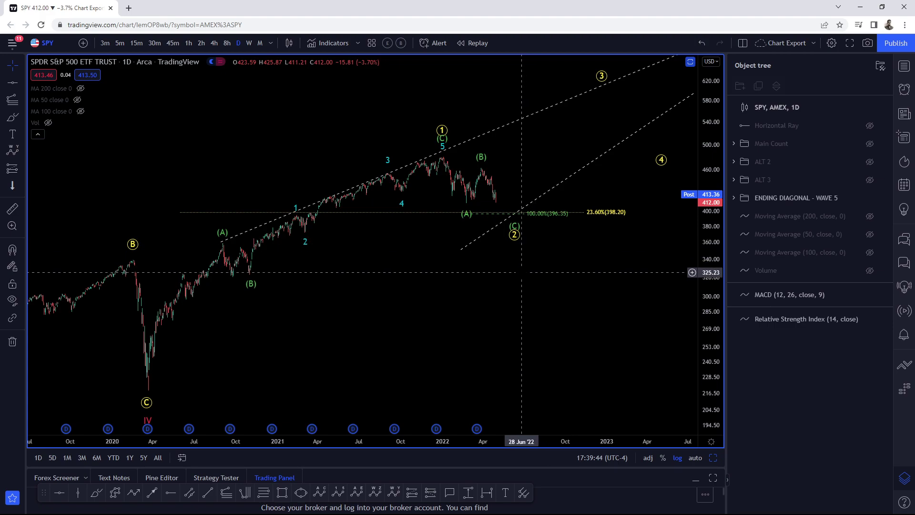
Draw a rectangle over the 396–398 Fib target zone and shift the lower channel line's bottom anchor
{"action": "left_click", "coordinate": [287, 494]}
{"action": "left_click", "coordinate": [628, 206]}
{"action": "left_click", "coordinate": [519, 220]}
{"action": "left_click", "coordinate": [534, 227]}
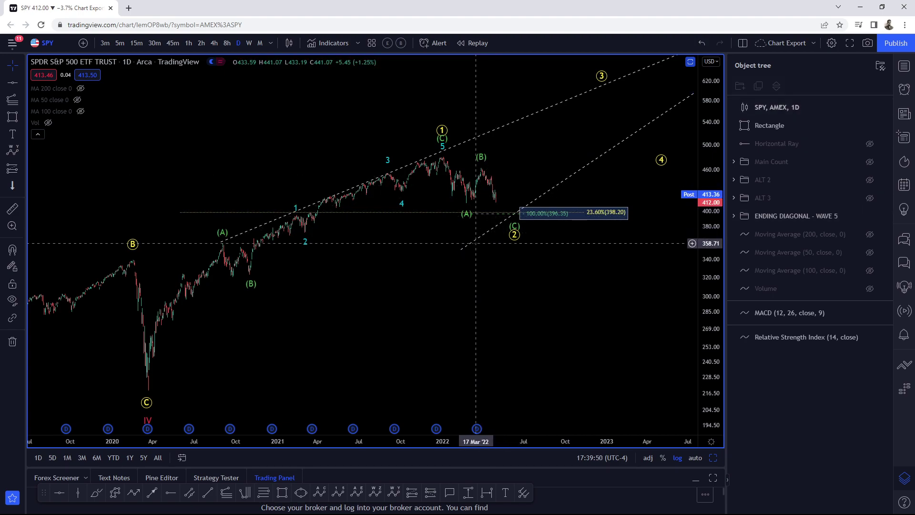
{"action": "left_click_drag", "start_coordinate": [461, 248], "coordinate": [451, 245]}
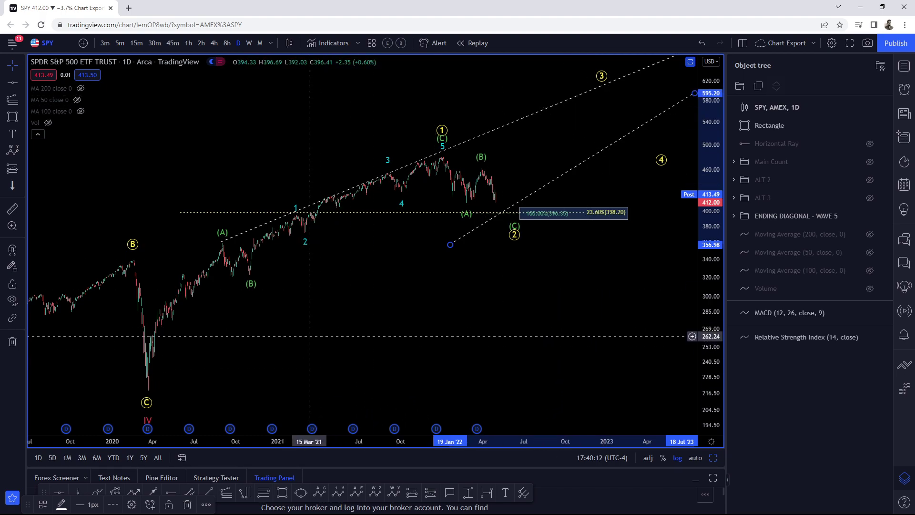
Put SPY on hourly bars and zoom into April–May sub-waves 1–4 near the 432.32 level
{"action": "left_click", "coordinate": [305, 324]}
{"action": "left_click", "coordinate": [188, 43]}
{"action": "right_click", "coordinate": [388, 90]}
{"action": "key", "text": "Escape"}
{"action": "scroll", "coordinate": [398, 173], "scroll_direction": "down", "scroll_amount": 5}
{"action": "left_click_drag", "start_coordinate": [704, 210], "coordinate": [704, 246]}
{"action": "left_click_drag", "start_coordinate": [598, 155], "coordinate": [381, 157]}
{"action": "scroll", "coordinate": [408, 253], "scroll_direction": "up", "scroll_amount": 3}
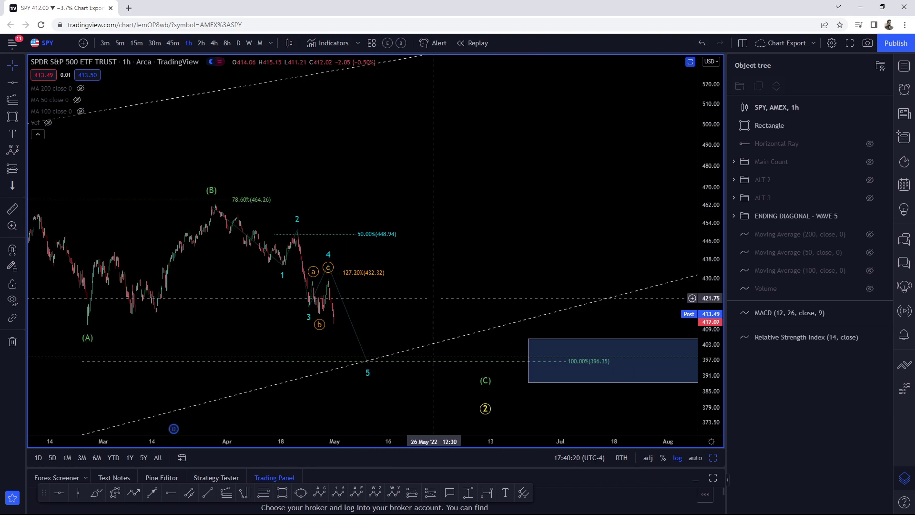
{"action": "scroll", "coordinate": [415, 265], "scroll_direction": "up", "scroll_amount": 4}
{"action": "scroll", "coordinate": [460, 259], "scroll_direction": "left", "scroll_amount": 3}
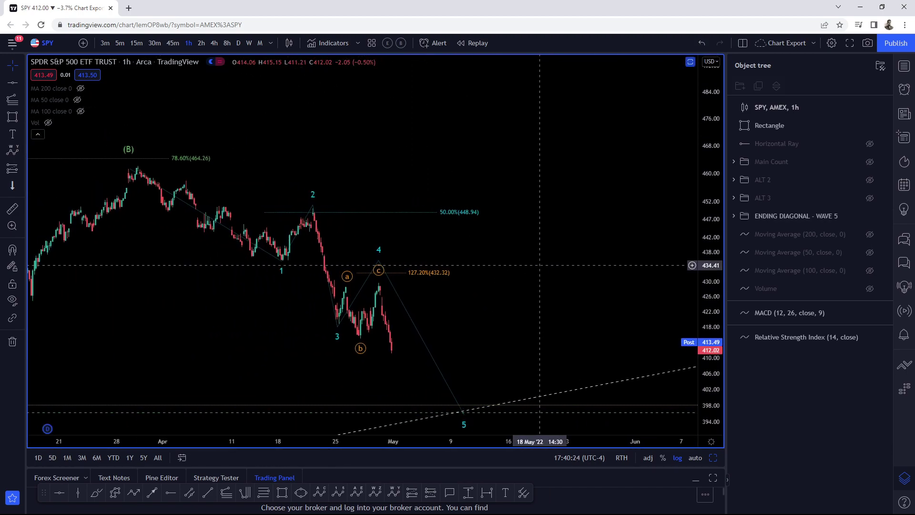
{"action": "scroll", "coordinate": [383, 266], "scroll_direction": "up", "scroll_amount": 3}
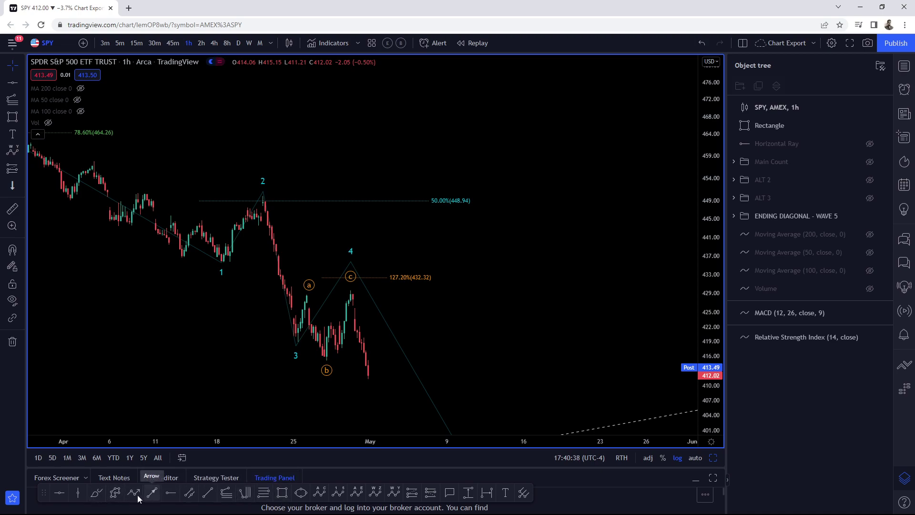
Sketch a polyline from wave 1 up to the wave 2 peak
{"action": "left_click", "coordinate": [114, 492]}
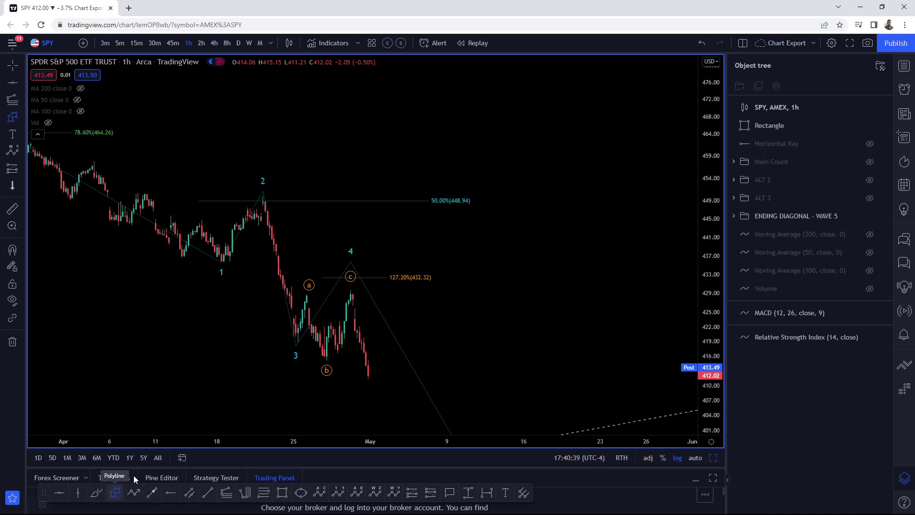
{"action": "left_click", "coordinate": [221, 261]}
{"action": "left_click", "coordinate": [246, 208]}
{"action": "left_click", "coordinate": [258, 225]}
{"action": "double_click", "coordinate": [263, 198]}
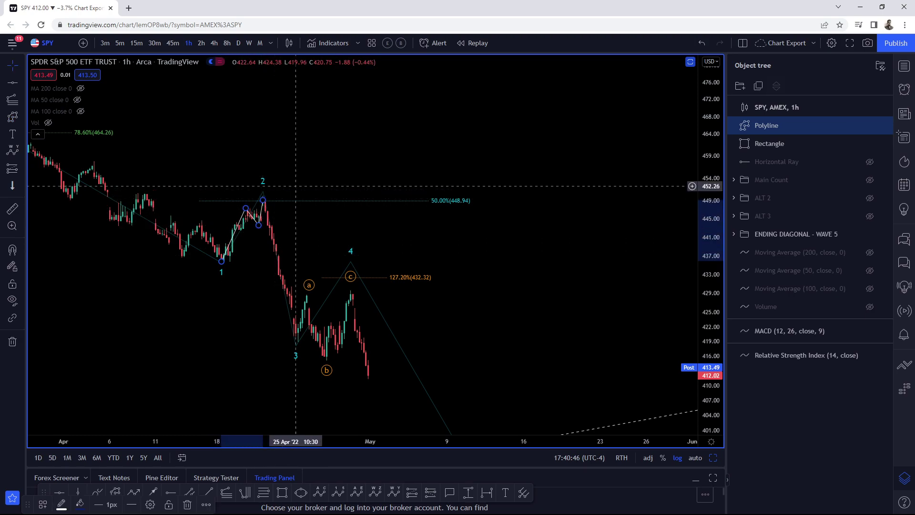
Sketch a second polyline from wave 3 through the a peak and b low to c
{"action": "left_click", "coordinate": [115, 492]}
{"action": "left_click", "coordinate": [291, 343]}
{"action": "left_click", "coordinate": [305, 299]}
{"action": "left_click", "coordinate": [322, 352]}
{"action": "double_click", "coordinate": [351, 295]}
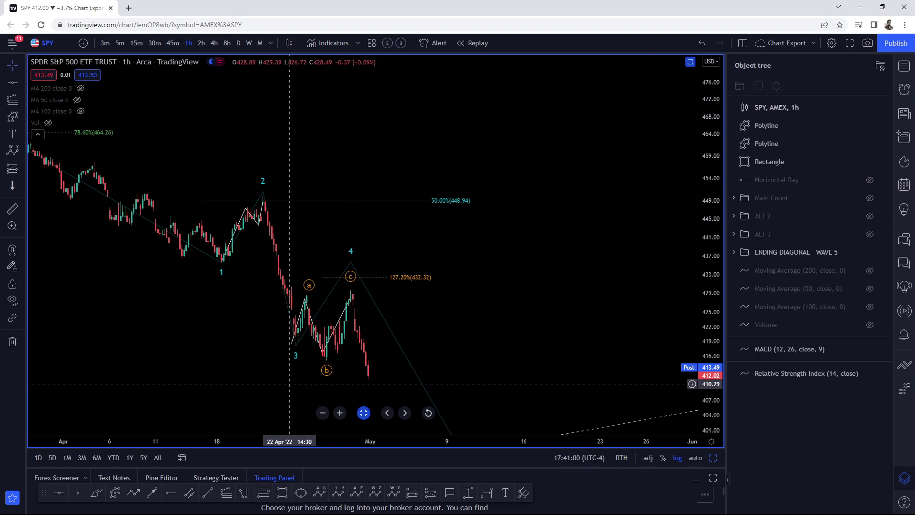
Pan and zoom the hourly chart to show the target rectangle, future space and early 2022
{"action": "scroll", "coordinate": [429, 376], "scroll_direction": "down", "scroll_amount": 2}
{"action": "scroll", "coordinate": [710, 310], "scroll_direction": "down", "scroll_amount": 2}
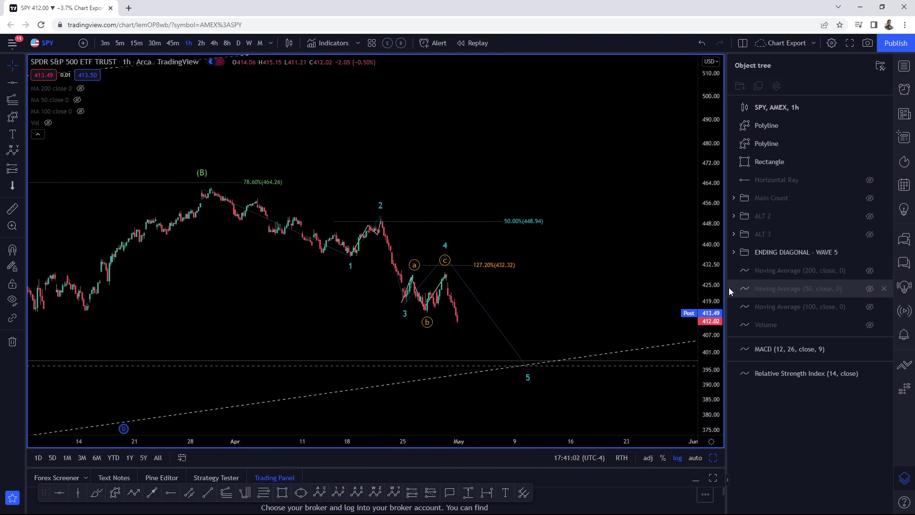
{"action": "scroll", "coordinate": [591, 329], "scroll_direction": "down", "scroll_amount": 4}
{"action": "left_click_drag", "start_coordinate": [446, 329], "coordinate": [302, 327]}
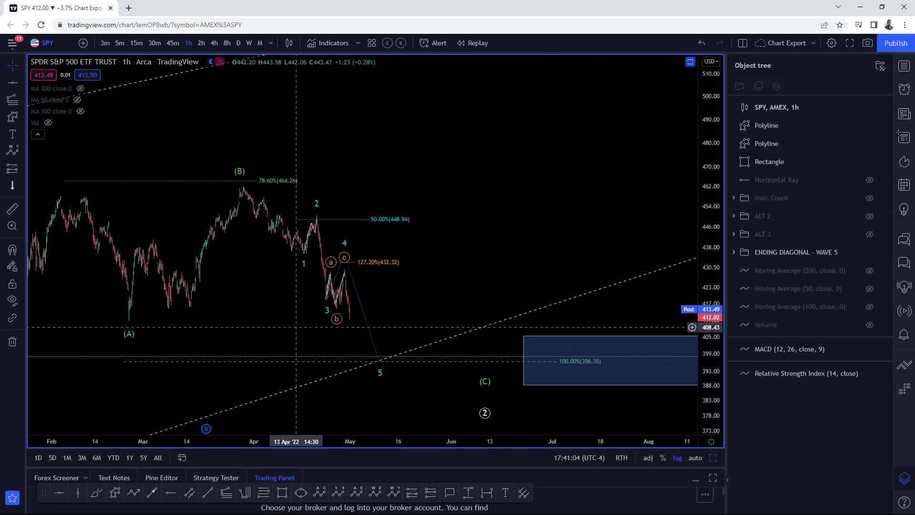
{"action": "scroll", "coordinate": [539, 281], "scroll_direction": "down", "scroll_amount": 4}
{"action": "left_click_drag", "start_coordinate": [566, 281], "coordinate": [231, 286]}
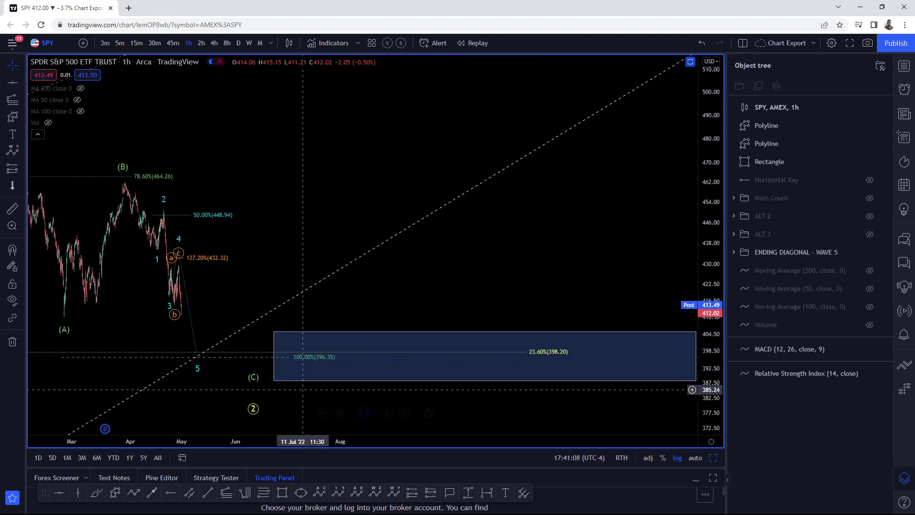
{"action": "left_click_drag", "start_coordinate": [335, 392], "coordinate": [421, 375]}
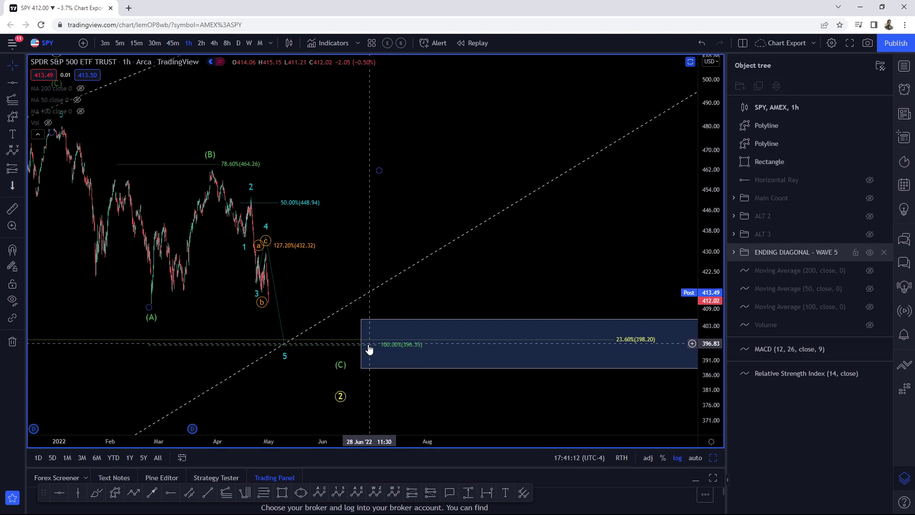
{"action": "scroll", "coordinate": [284, 343], "scroll_direction": "down", "scroll_amount": 1}
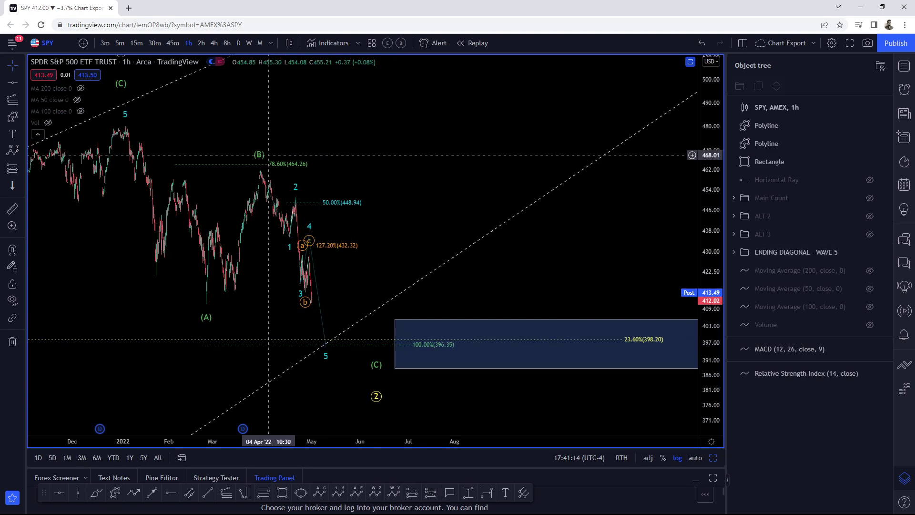
Put SPY on daily bars, reset the view and compress prices to fit the whole channel
{"action": "left_click", "coordinate": [238, 43]}
{"action": "right_click", "coordinate": [464, 172]}
{"action": "key", "text": "Escape"}
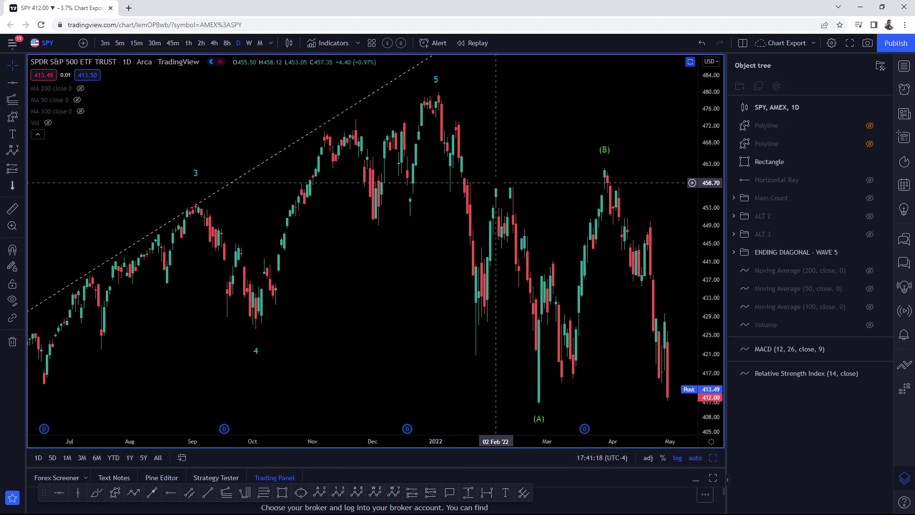
{"action": "scroll", "coordinate": [549, 189], "scroll_direction": "down", "scroll_amount": 5}
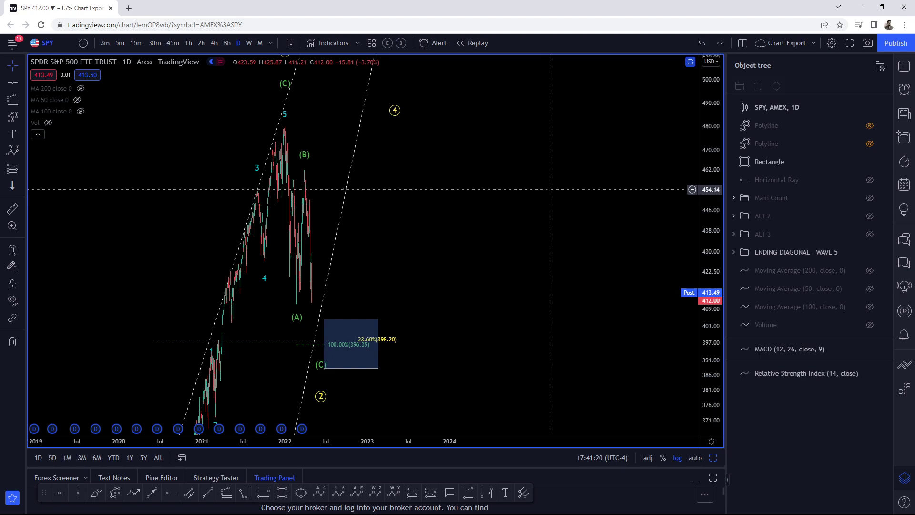
{"action": "right_click", "coordinate": [496, 223]}
{"action": "left_click", "coordinate": [519, 229]}
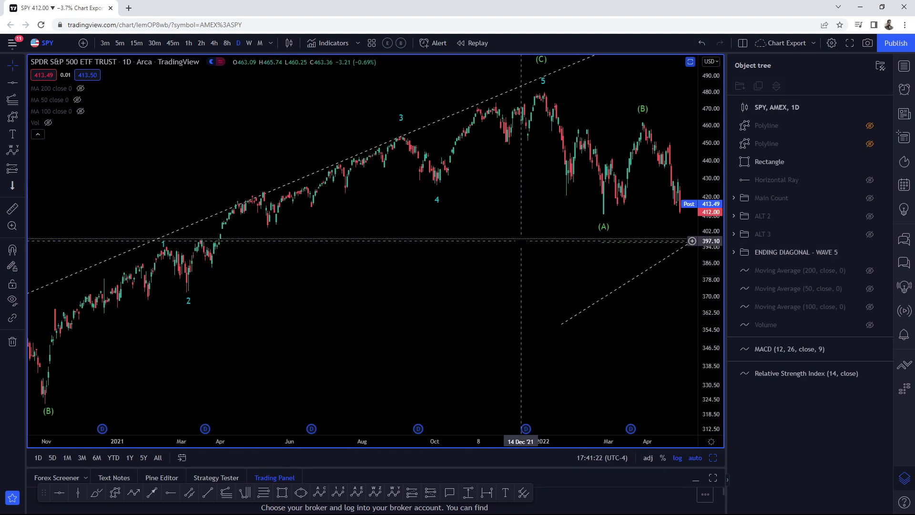
{"action": "scroll", "coordinate": [520, 239], "scroll_direction": "down", "scroll_amount": 2}
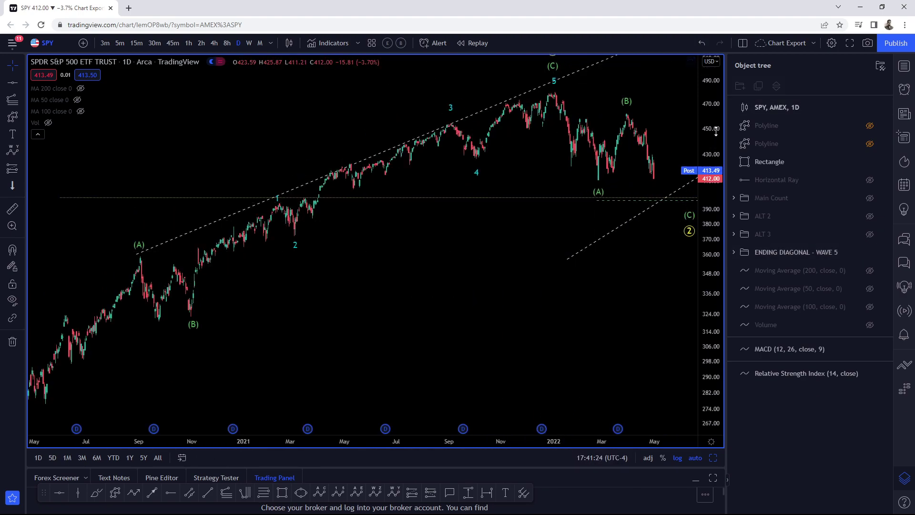
{"action": "left_click_drag", "start_coordinate": [715, 132], "coordinate": [715, 159]}
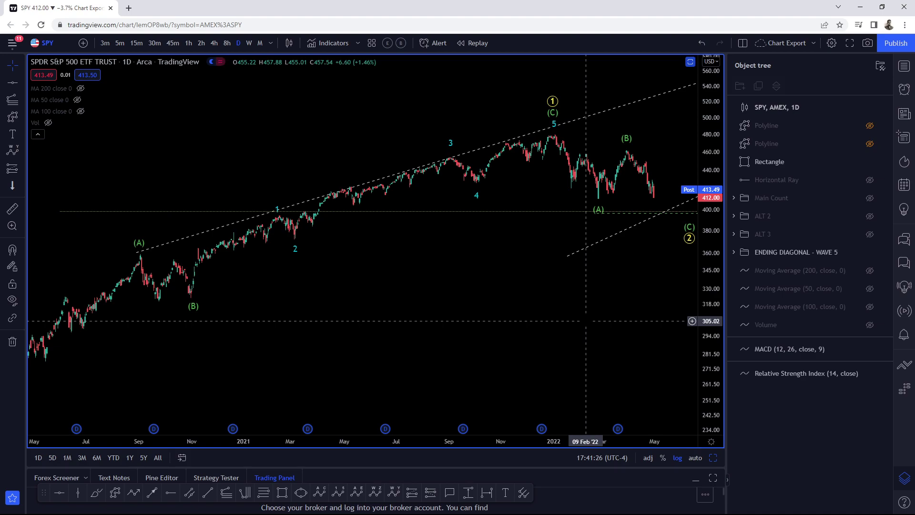